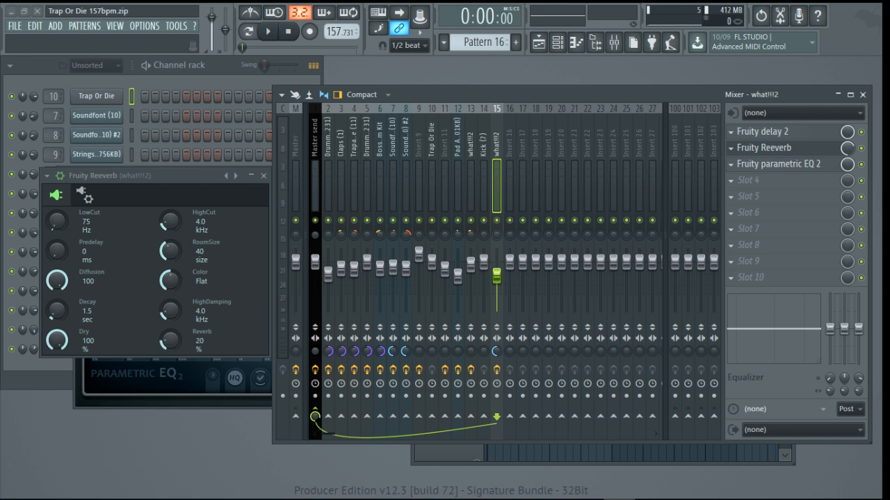
Bring the channel rack forward, reposition the mixer, and select the Pad And Textures mixer track to view its effects
left_click(39, 68)
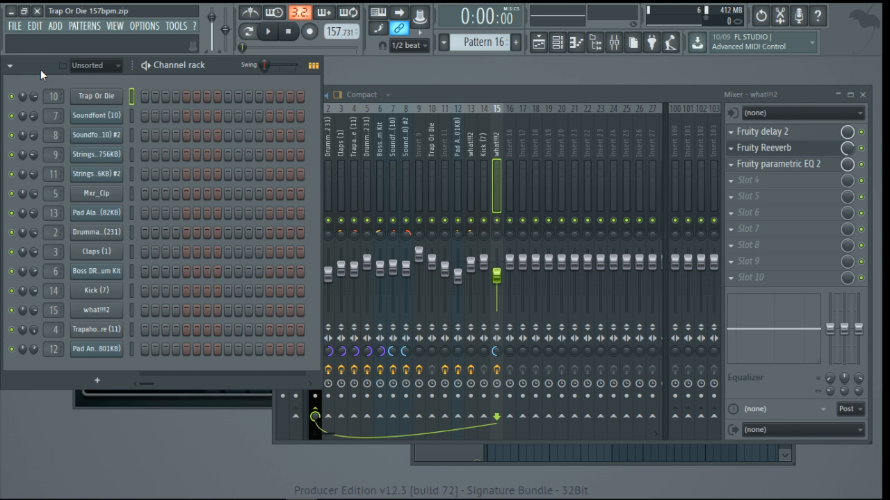
left_click_drag(423, 91, 504, 80)
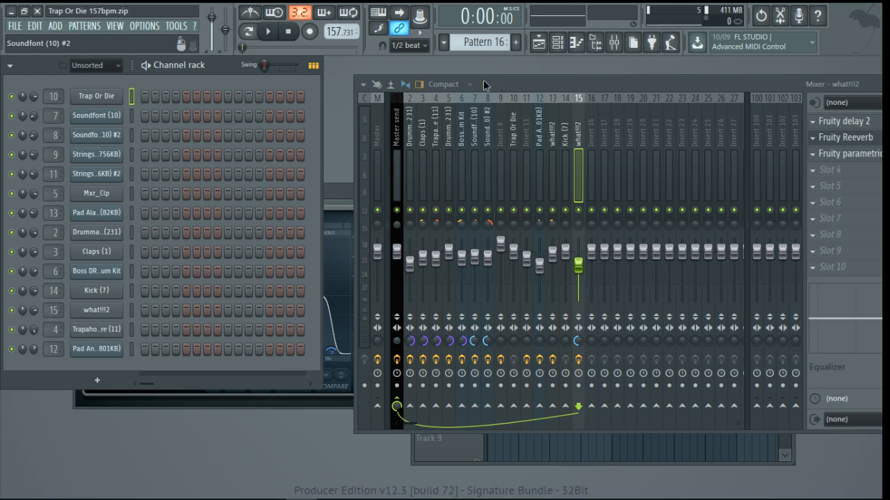
left_click_drag(485, 84, 342, 66)
left_click(448, 158)
left_click(539, 158)
left_click(565, 157)
left_click(538, 158)
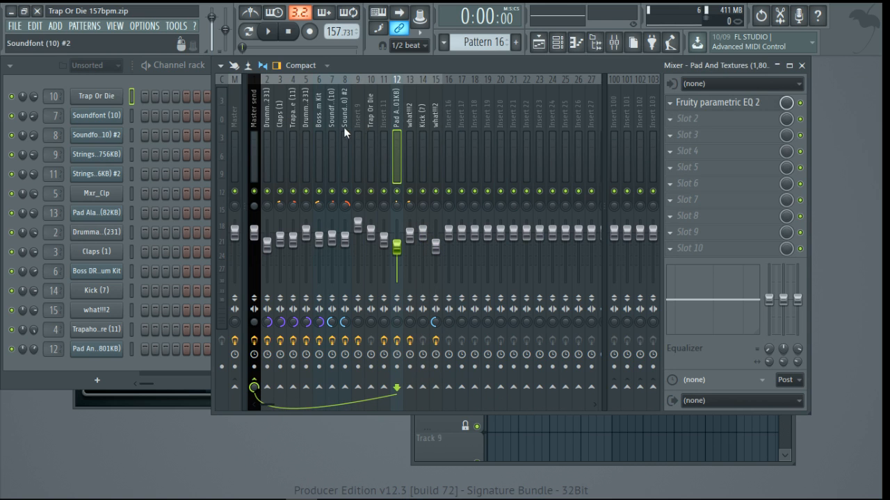
Select all channels in the channel rack, then move the mixer aside and select mixer track 15, what!!!2
left_click(132, 117)
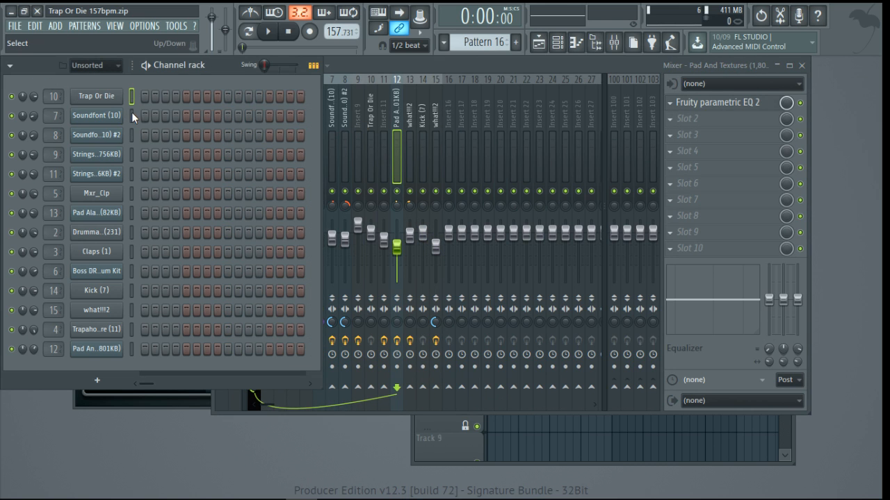
key("ctrl+a")
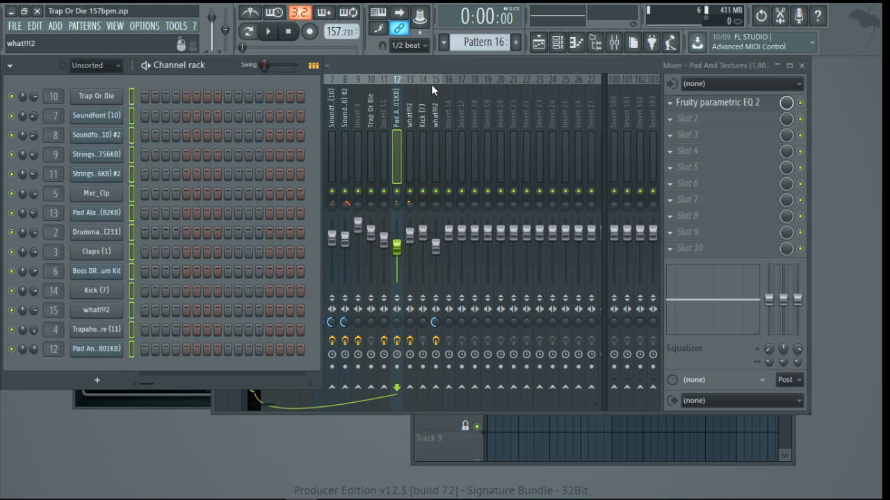
left_click_drag(436, 68, 497, 68)
left_click(395, 119)
left_click(497, 122)
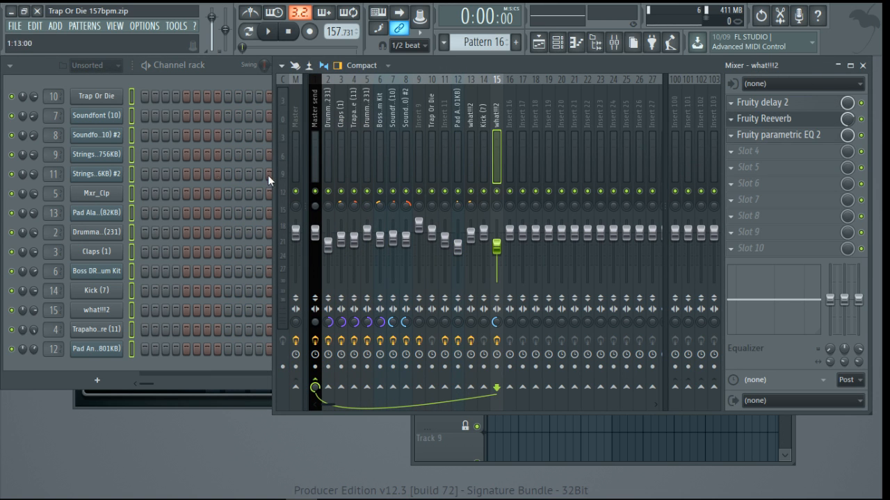
Review the channel rack's list of sounds and select the Trap Or Die mixer track to view its effect slots
left_click(36, 76)
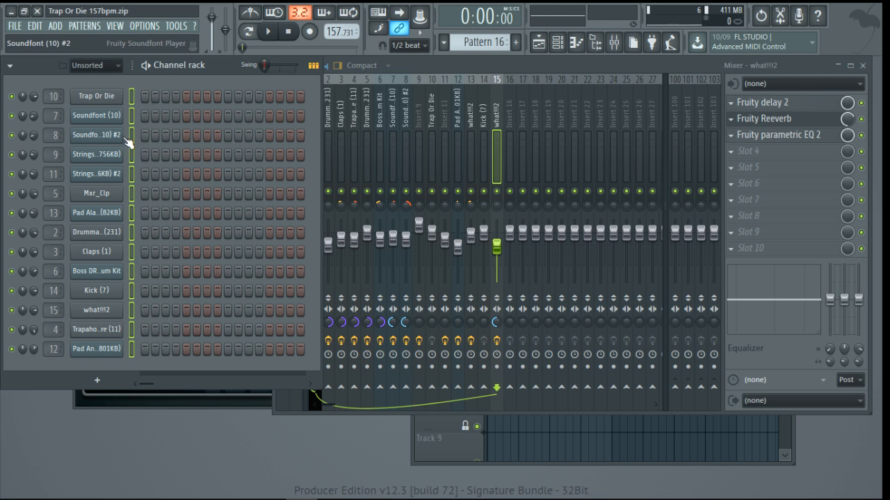
left_click(477, 80)
left_click(431, 139)
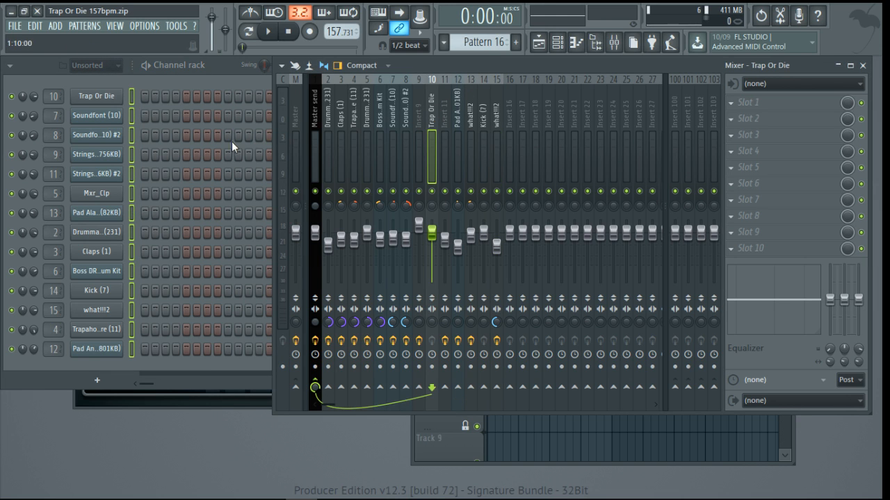
Place the channel rack and mixer side by side and examine the effect chains on mixer tracks 2 to 16
left_click(42, 73)
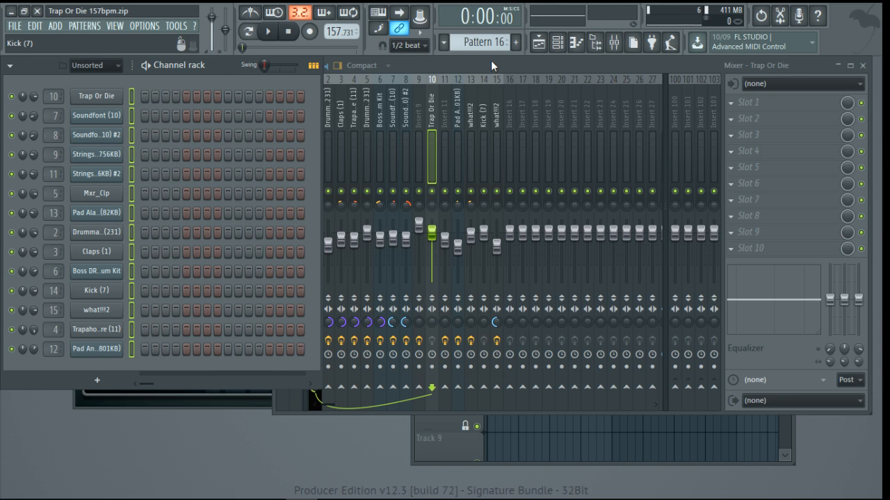
left_click_drag(491, 62, 553, 71)
left_click(481, 167)
left_click(442, 147)
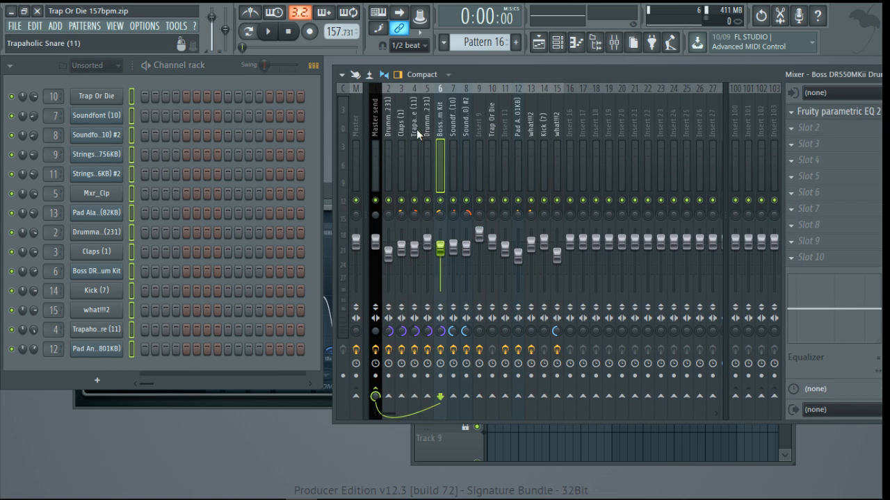
left_click(401, 150)
left_click(431, 134)
left_click(453, 139)
left_click(493, 139)
left_click(452, 139)
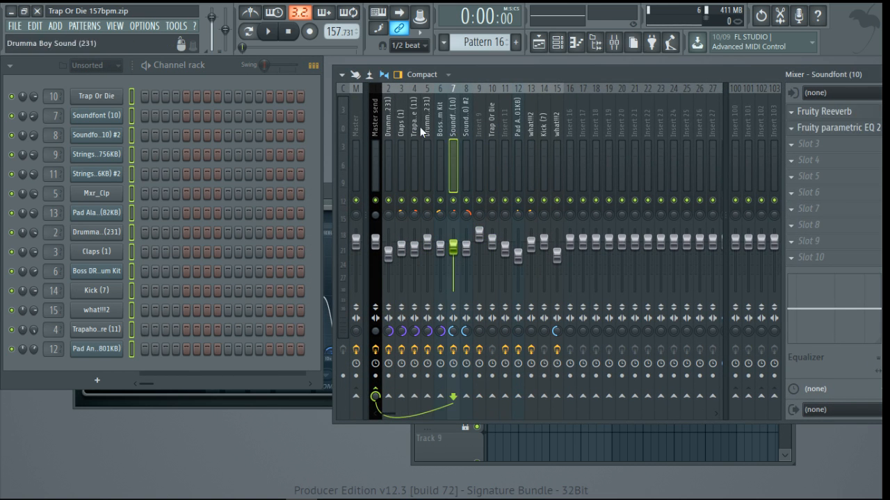
left_click(414, 139)
left_click(440, 135)
left_click(453, 134)
left_click(440, 134)
left_click(413, 134)
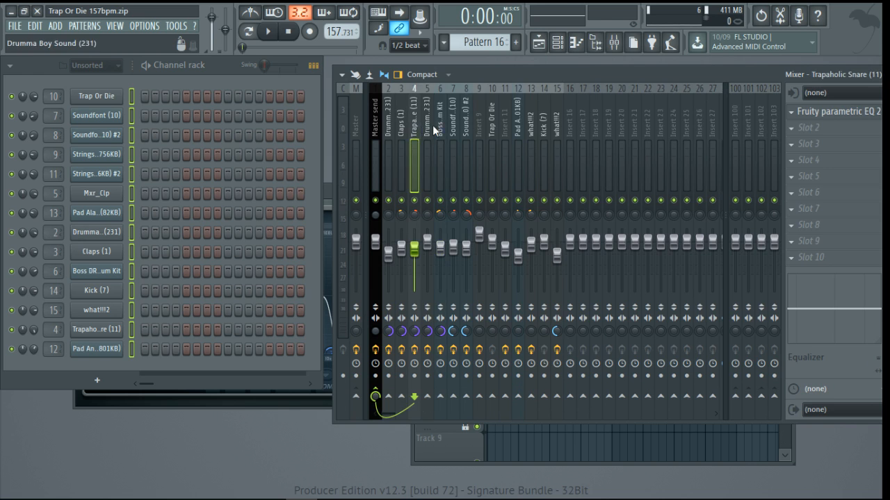
left_click(427, 134)
left_click(413, 134)
left_click(453, 133)
left_click(427, 133)
left_click(440, 133)
left_click(466, 133)
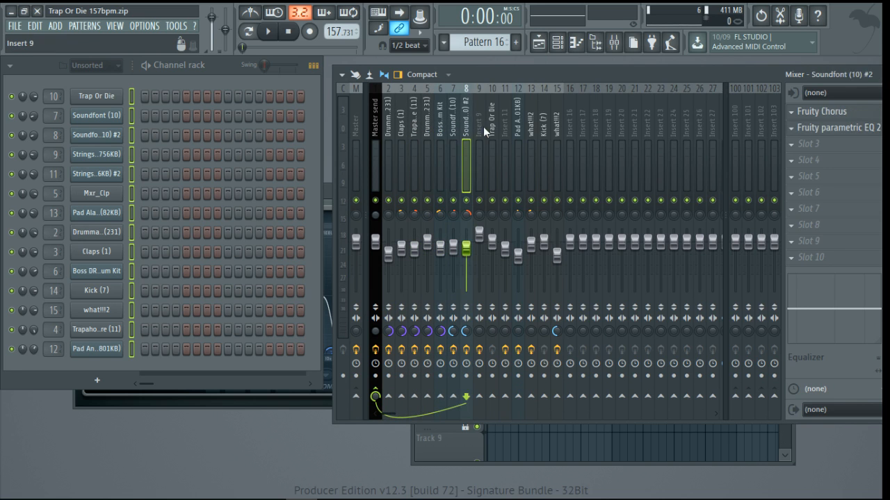
left_click(479, 133)
left_click(452, 133)
left_click(493, 133)
left_click(529, 133)
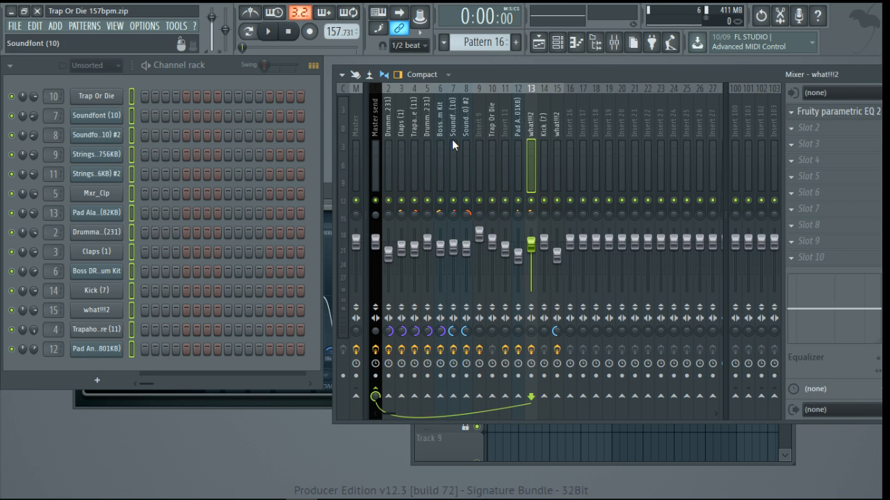
left_click(388, 134)
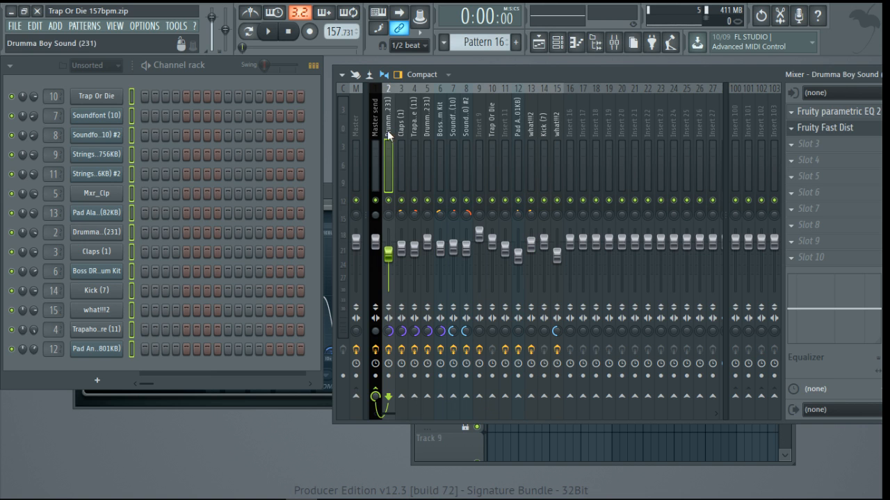
left_click(427, 134)
left_click(518, 133)
left_click(569, 133)
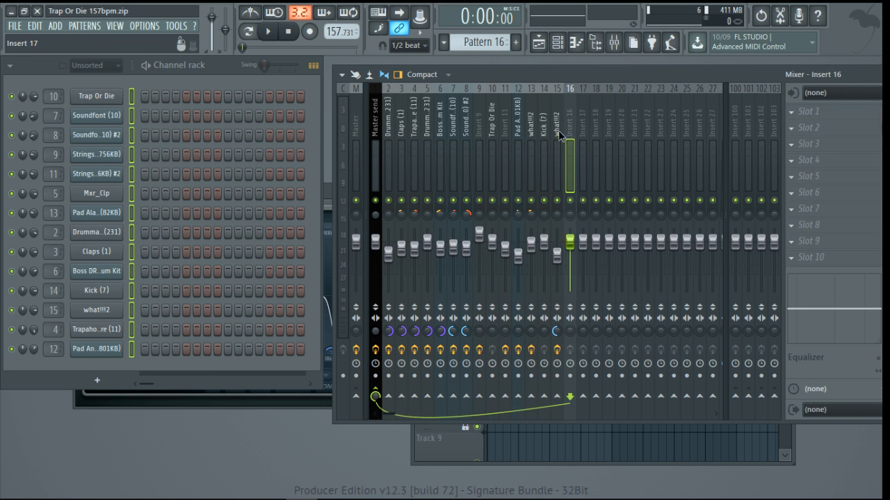
left_click(388, 133)
left_click(505, 133)
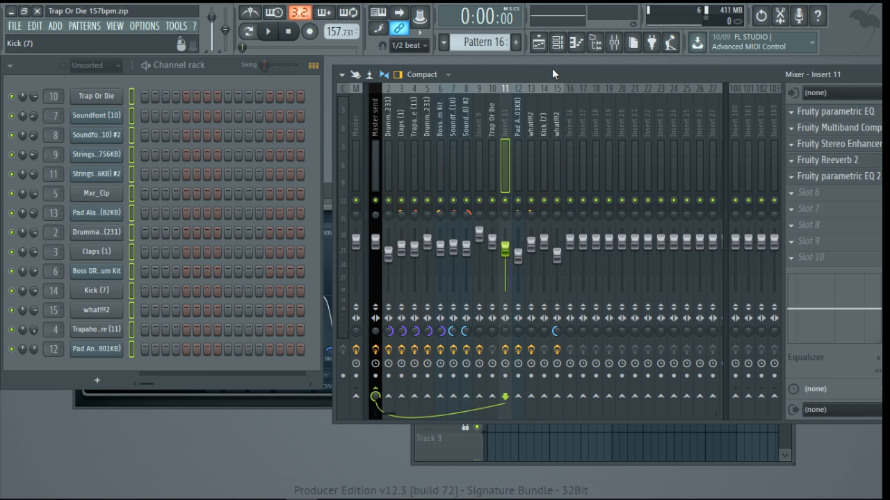
Move the mixer fully into view and inspect the effect slots of both what!!!2 tracks and Kick (7)
left_click_drag(554, 73, 401, 79)
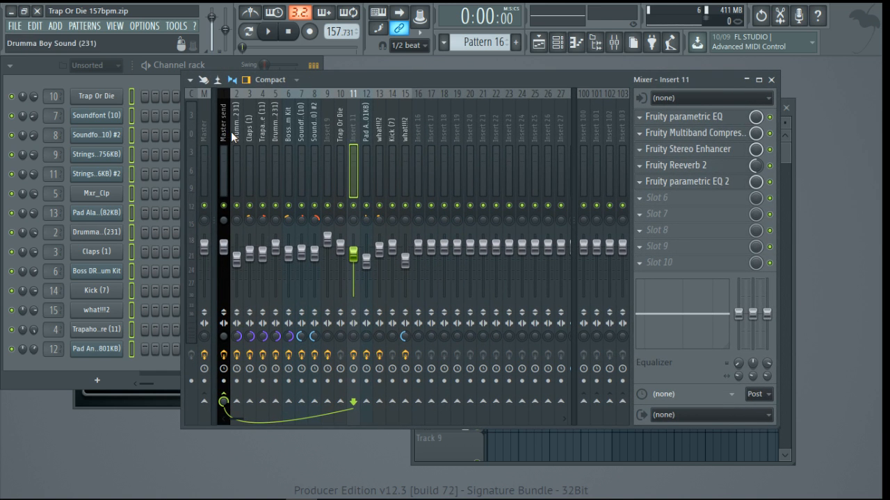
left_click(379, 136)
left_click(406, 137)
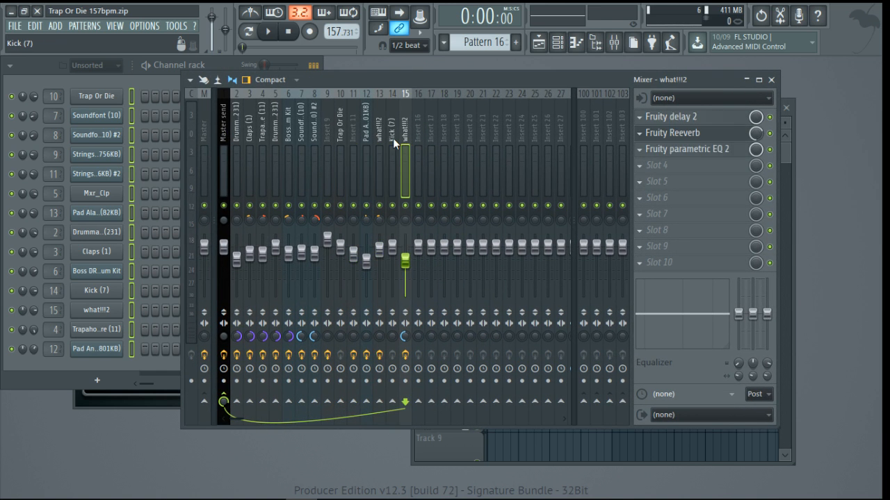
left_click(393, 137)
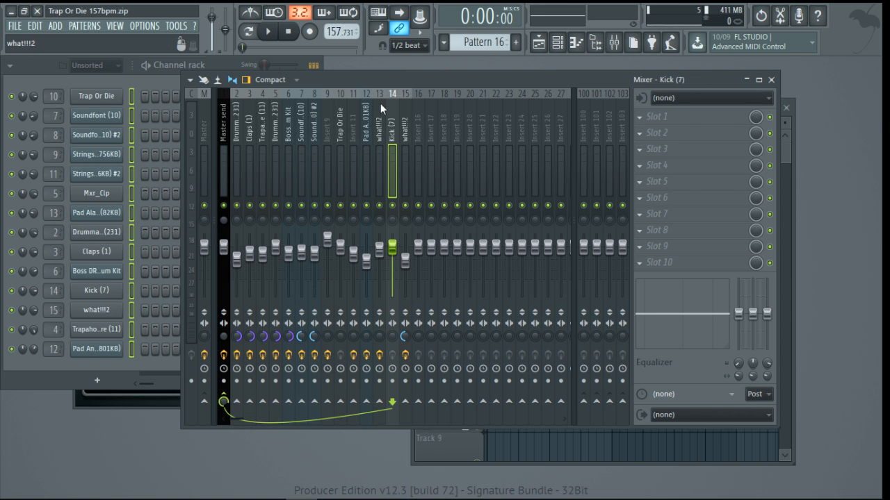
Reposition the mixer and play the song briefly to watch the level meters of the individual mixer tracks
left_click_drag(387, 80, 424, 76)
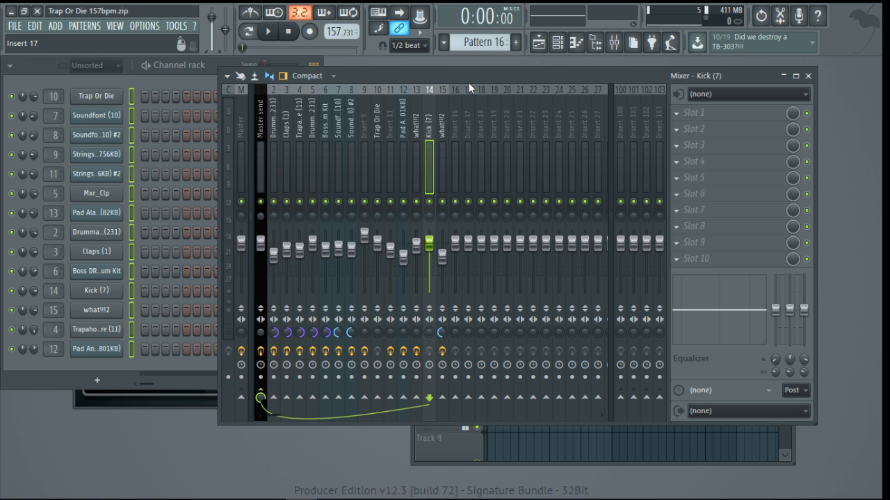
left_click_drag(467, 77, 474, 87)
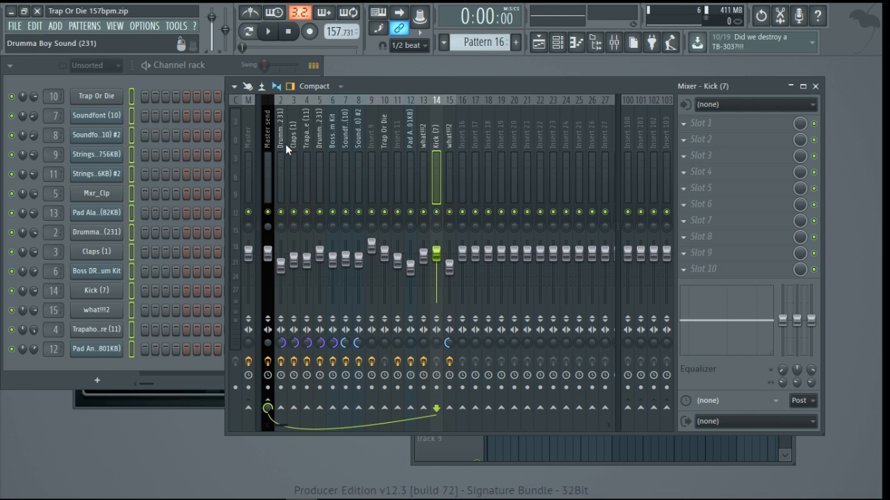
left_click(268, 31)
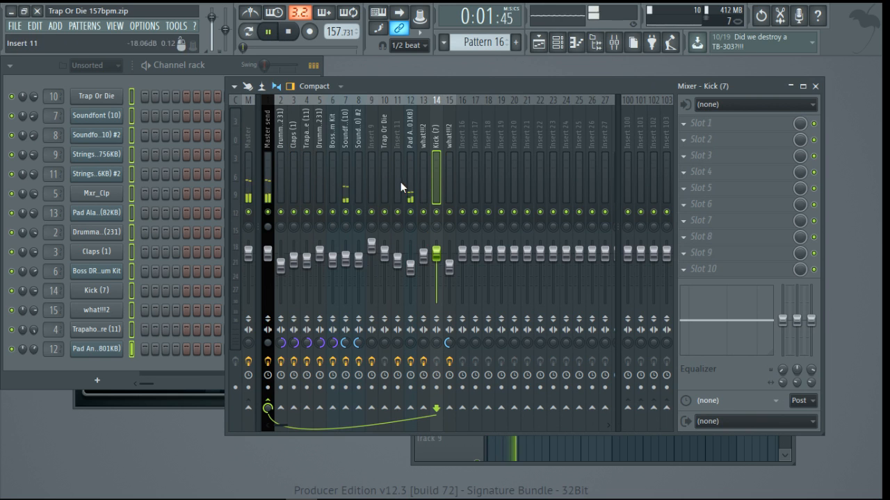
key("space")
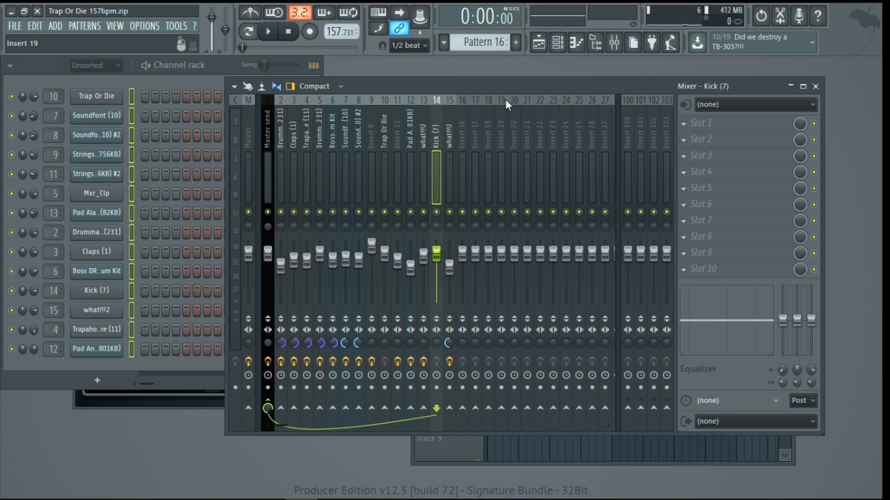
Rearrange the mixer so its effect slots are fully visible and select the Soundfont (10) mixer track
left_click_drag(498, 89, 532, 88)
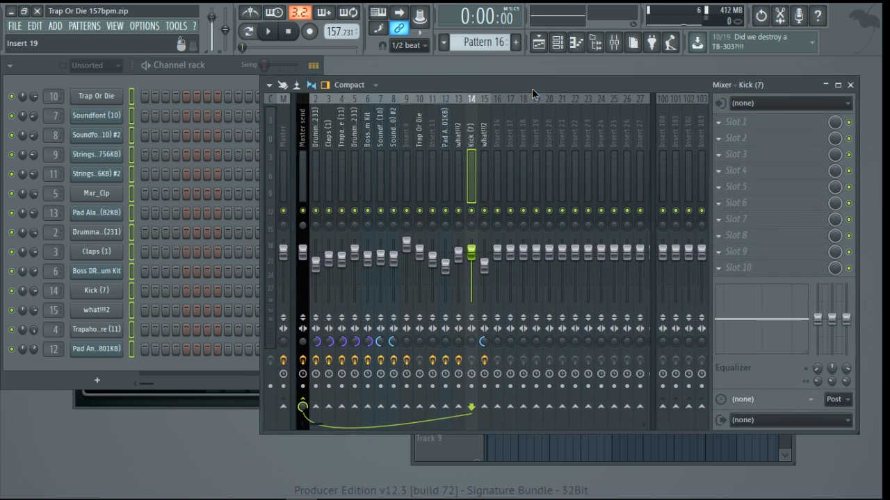
left_click_drag(448, 88, 479, 85)
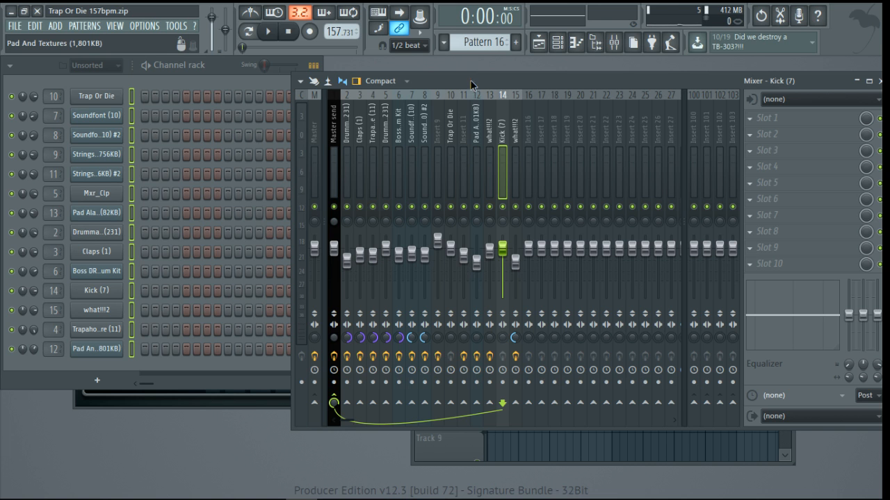
left_click_drag(520, 80, 416, 85)
left_click_drag(415, 135, 304, 148)
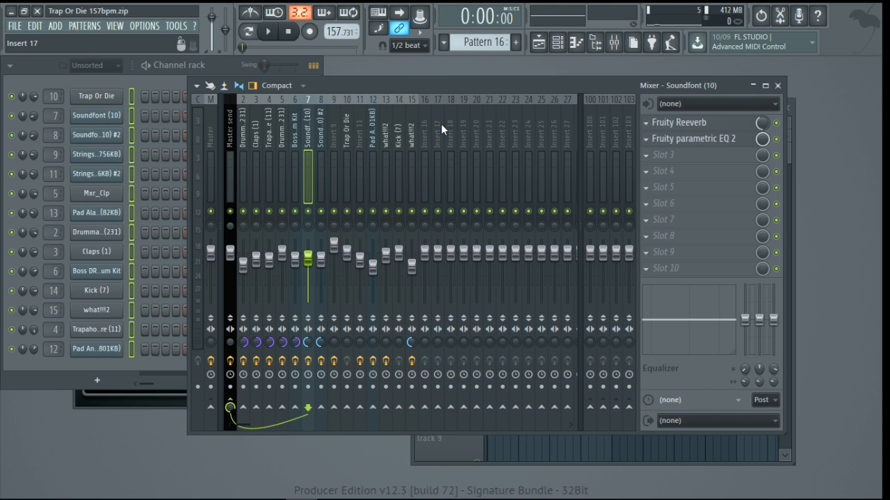
Browse the replacement plugins offered for Fruity parametric EQ 2 on the Soundfont (10) track, then dismiss the list
left_click(693, 140)
left_click(687, 143)
left_click(646, 140)
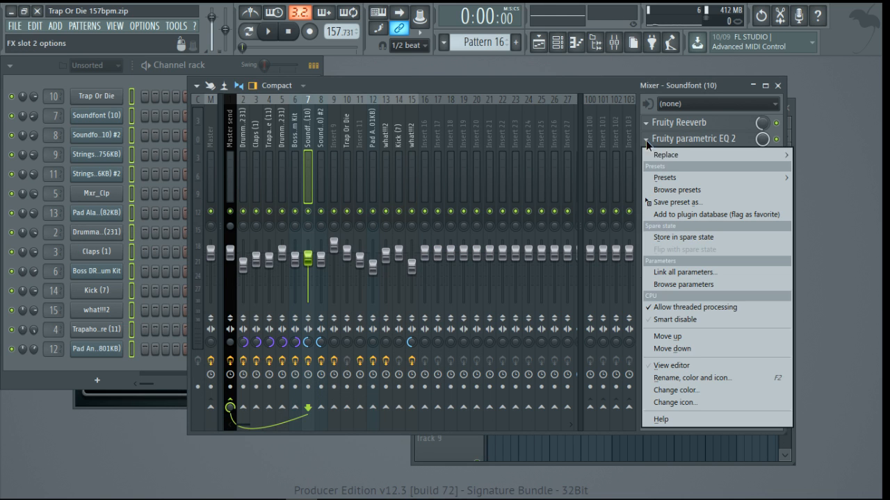
left_click(652, 157)
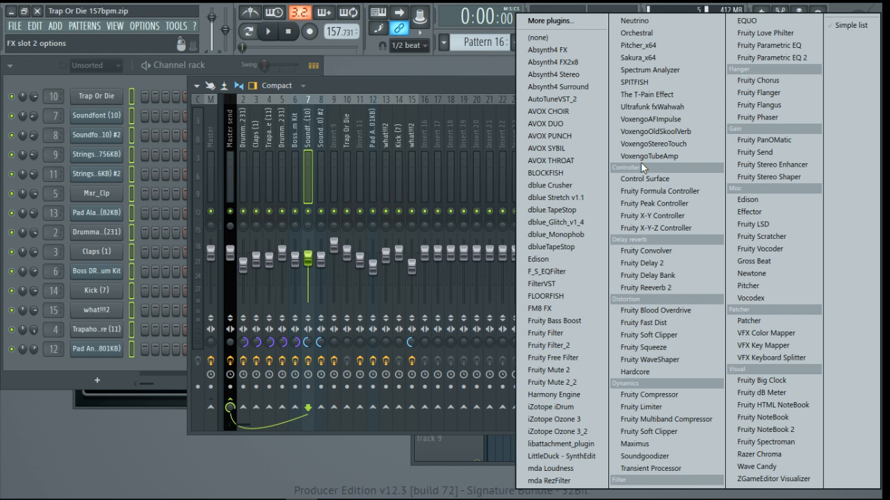
left_click(390, 86)
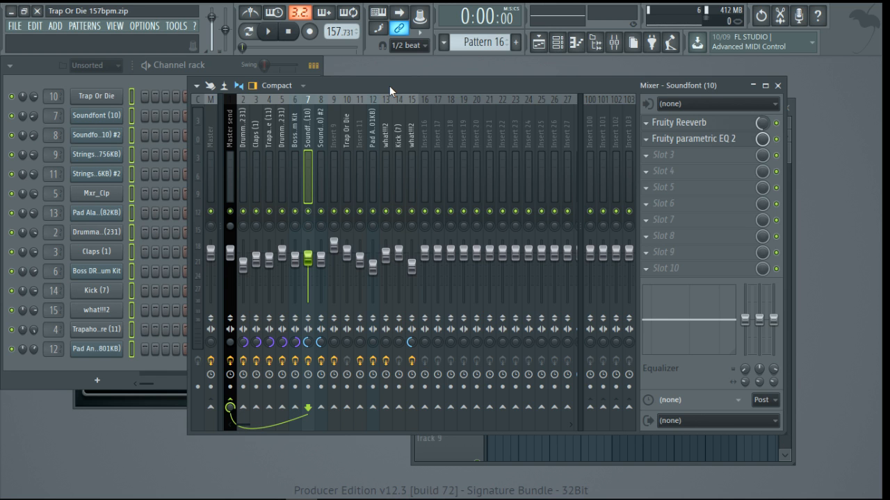
Shift the mixer over and compare the effect chains on tracks between Trapaholic Snare (11) and Insert 16, ending on Kick (7)
left_click_drag(389, 86, 454, 73)
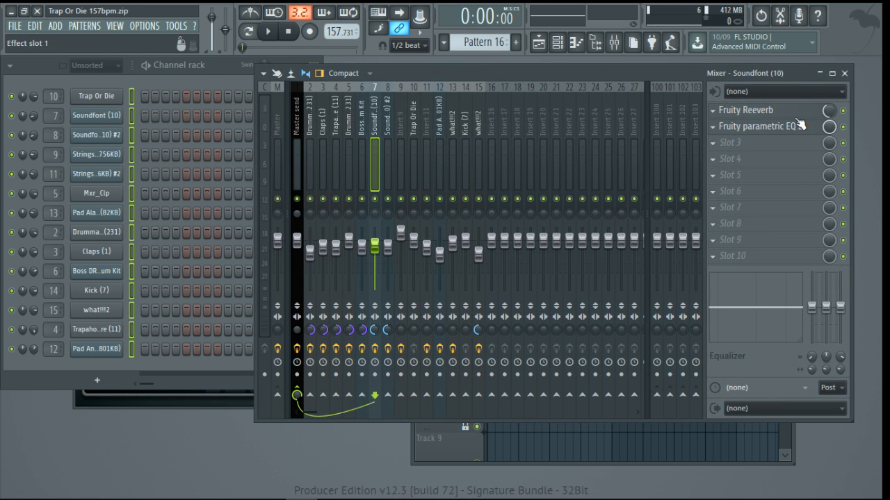
left_click(490, 137)
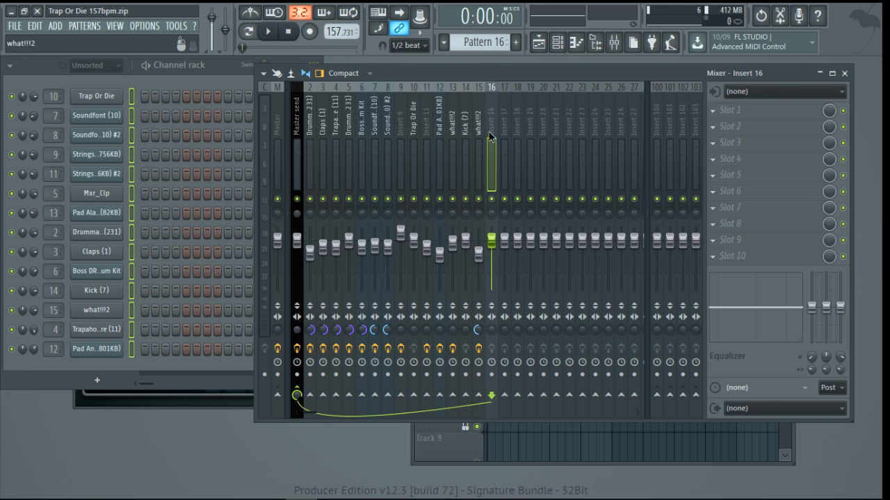
left_click(478, 137)
left_click(453, 137)
left_click(400, 137)
left_click(361, 137)
left_click(336, 137)
left_click(349, 137)
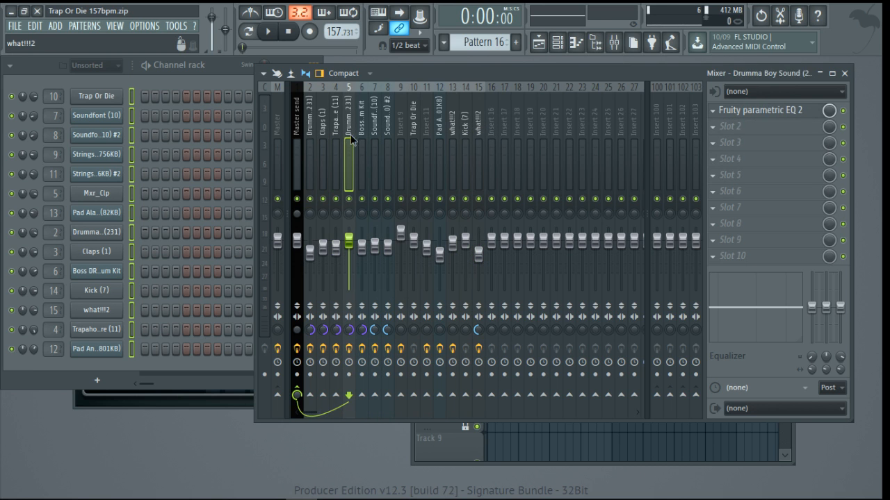
left_click_drag(350, 135, 478, 140)
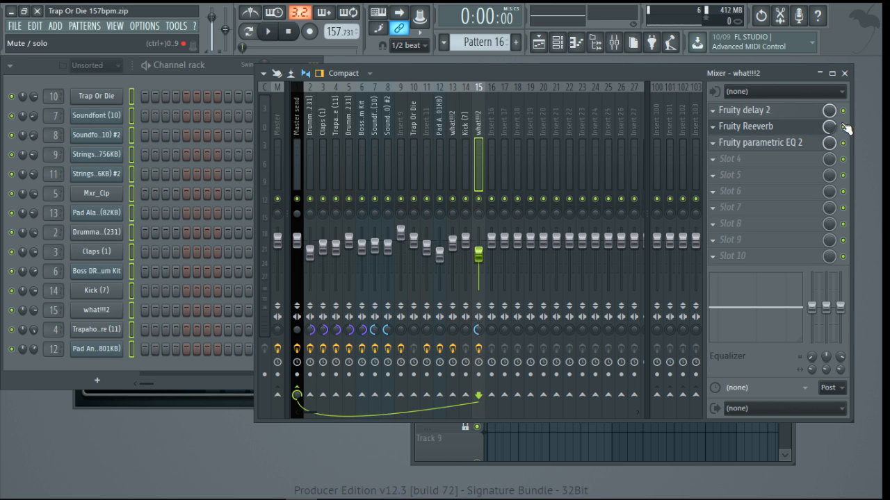
left_click(456, 132)
left_click(465, 132)
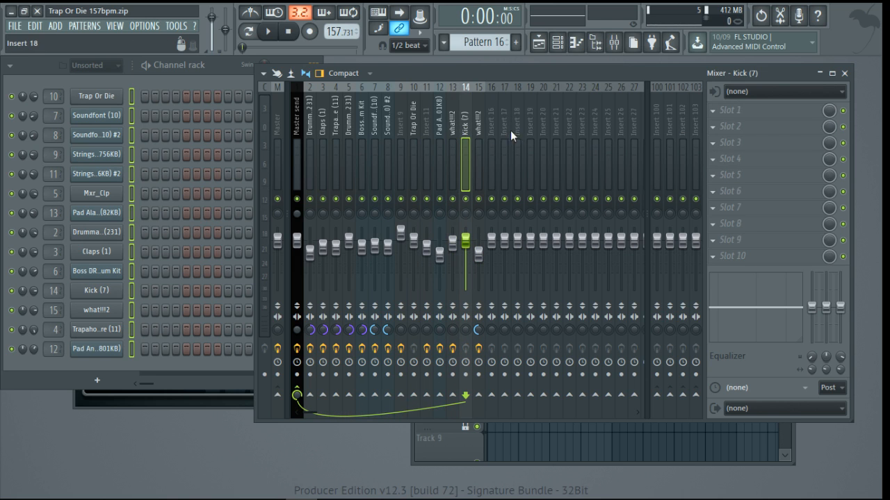
Turn off the Fruity Reeverb 2 effect on the Insert 11 mixer track
left_click_drag(465, 136, 428, 137)
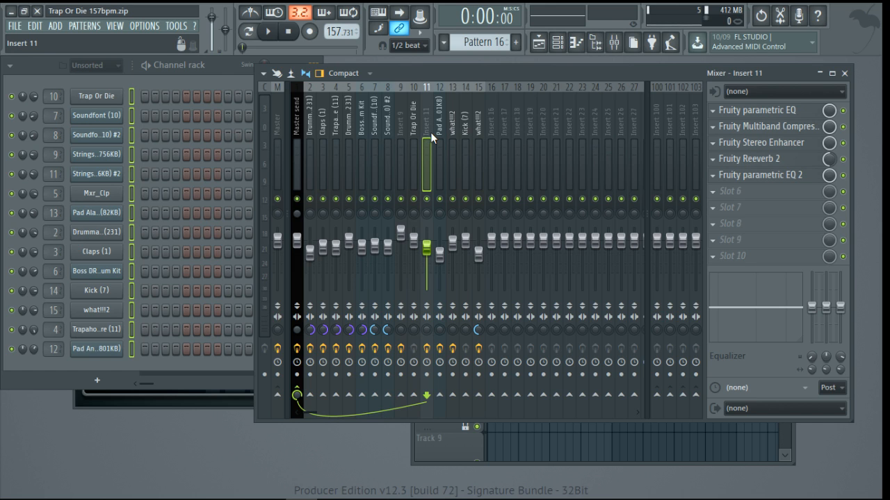
left_click(844, 159)
Play the song with Insert 11 soloed, jumping between song positions to listen to the track, and stop playback
key("space")
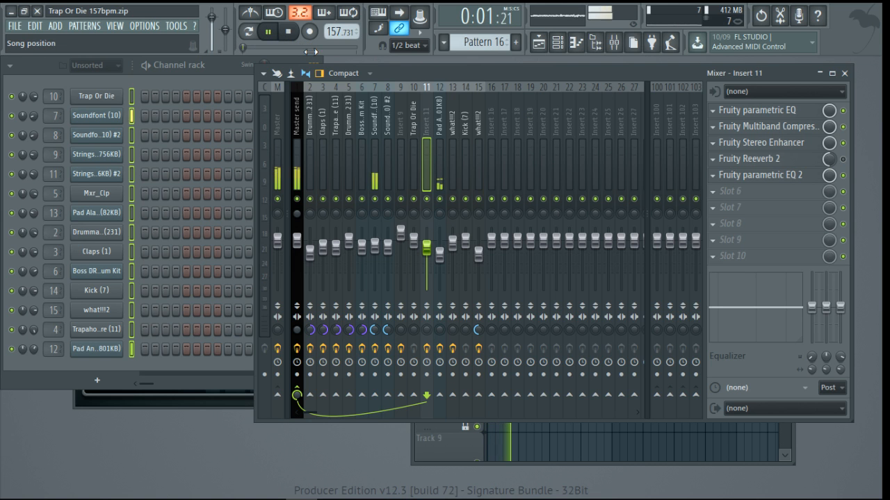
left_click_drag(299, 48, 317, 52)
right_click(428, 200)
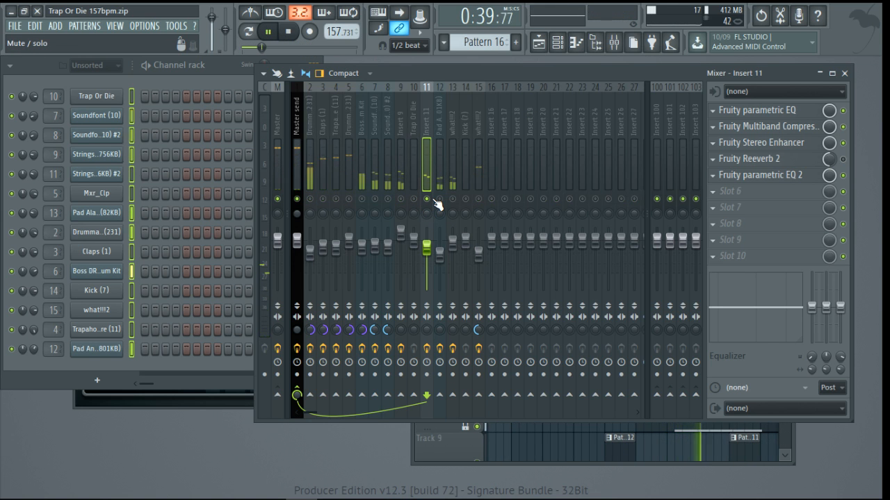
left_click_drag(261, 47, 246, 50)
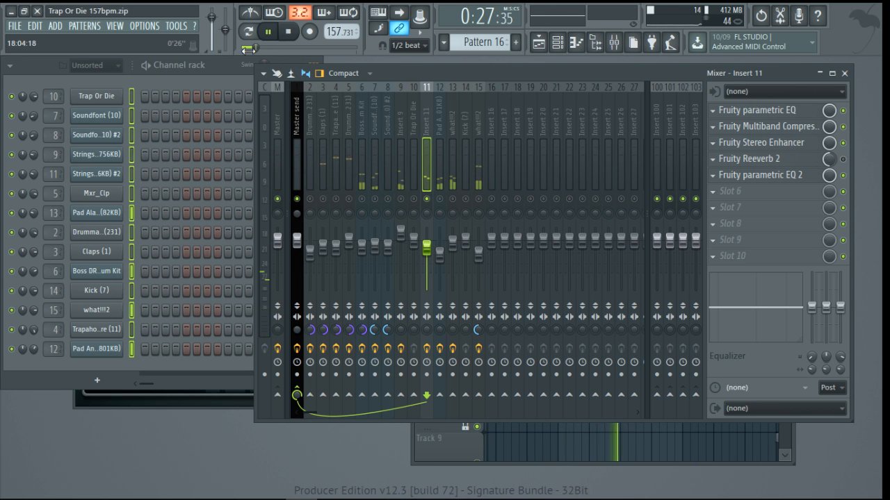
left_click(287, 32)
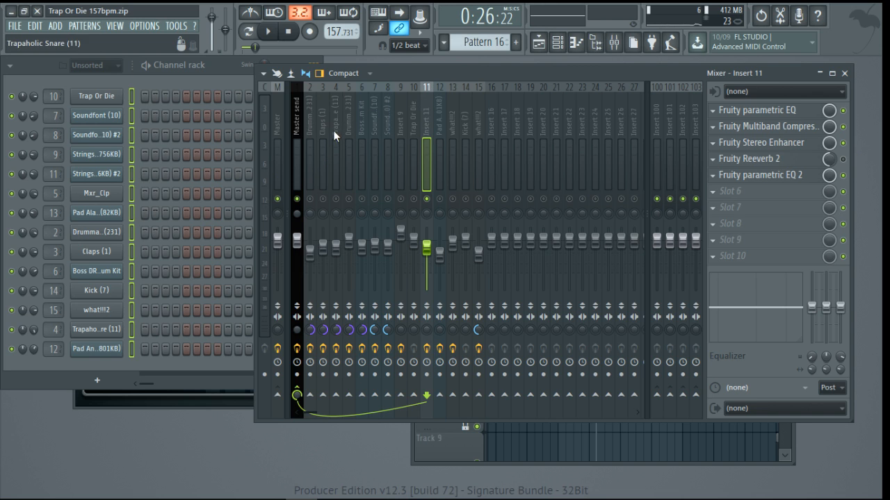
Turn off Fruity Reeverb 2 on Insert 9 and Fruity Chorus on the Soundfont (10) #2 mixer track
left_click(418, 118)
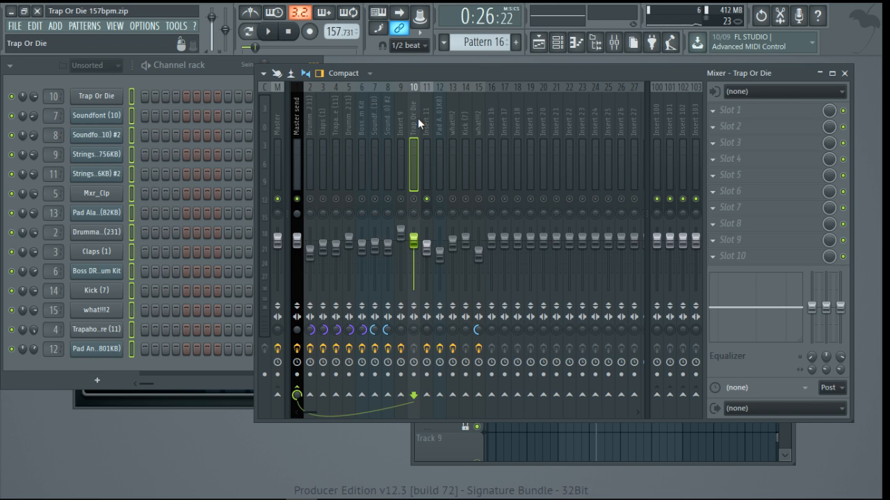
left_click(402, 120)
left_click(392, 133)
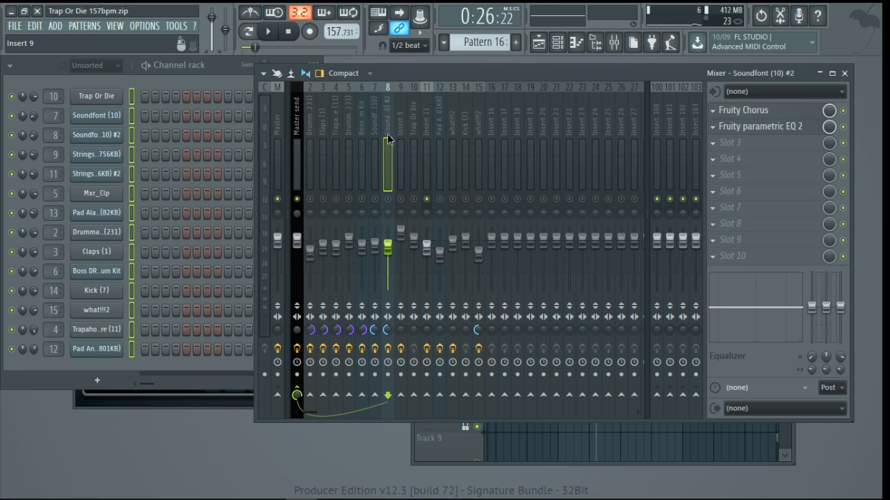
left_click(400, 139)
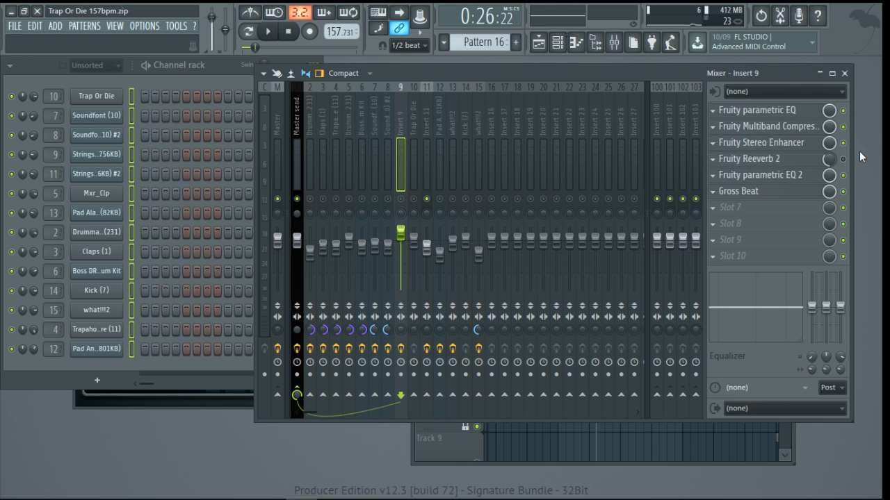
left_click(843, 159)
left_click(387, 139)
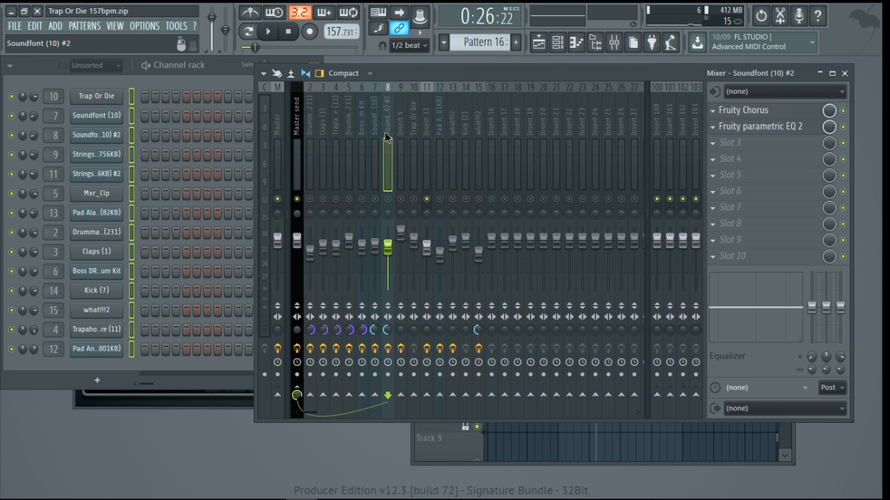
left_click(843, 110)
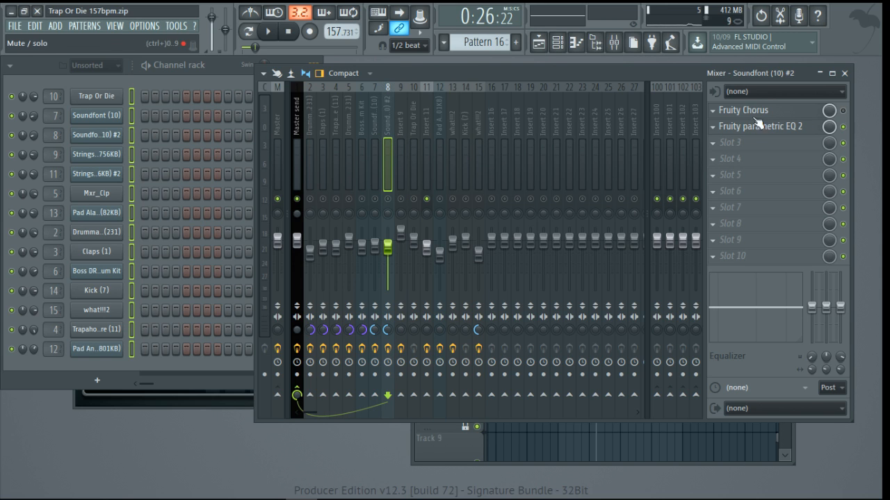
Check the effects from Soundfont (10) back to track 2, Drumma Boy Sound (231), and turn off Fruity Fast Dist there
left_click(373, 140)
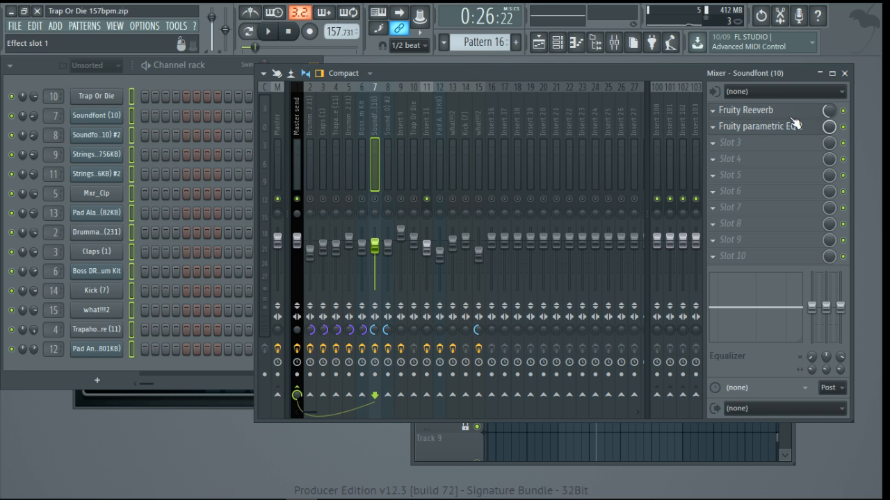
left_click(365, 128)
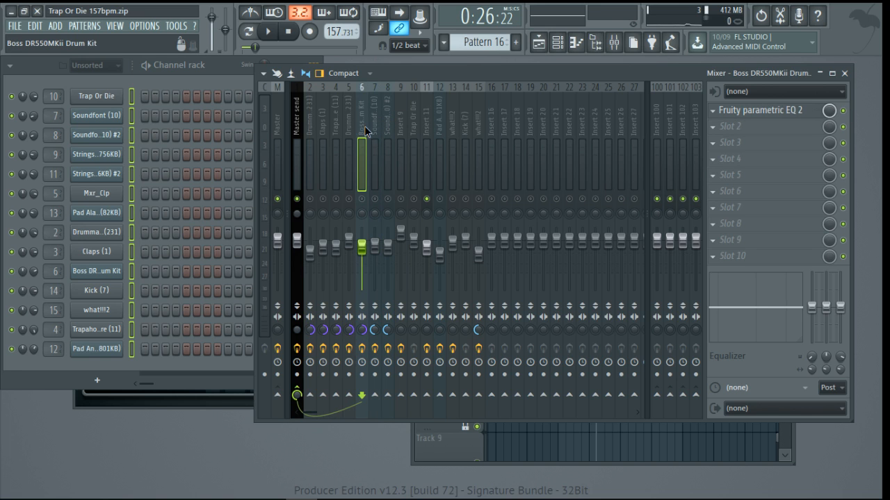
left_click(348, 131)
left_click(335, 132)
left_click(310, 139)
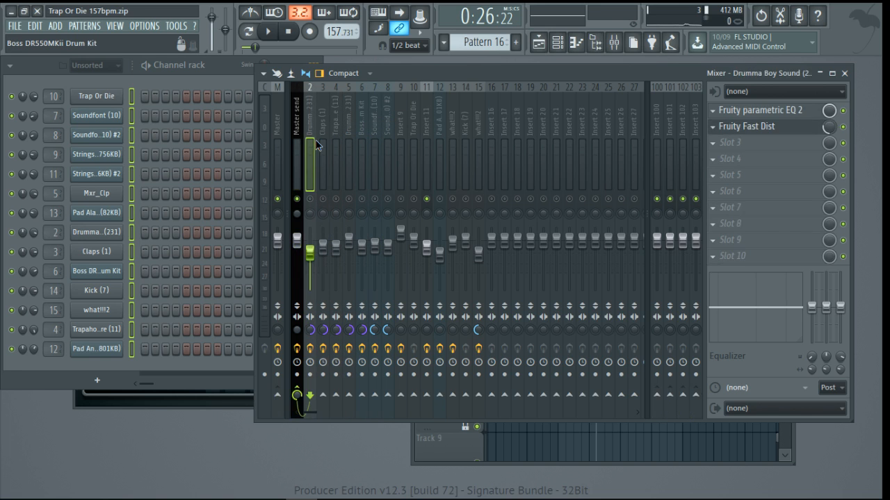
left_click(842, 127)
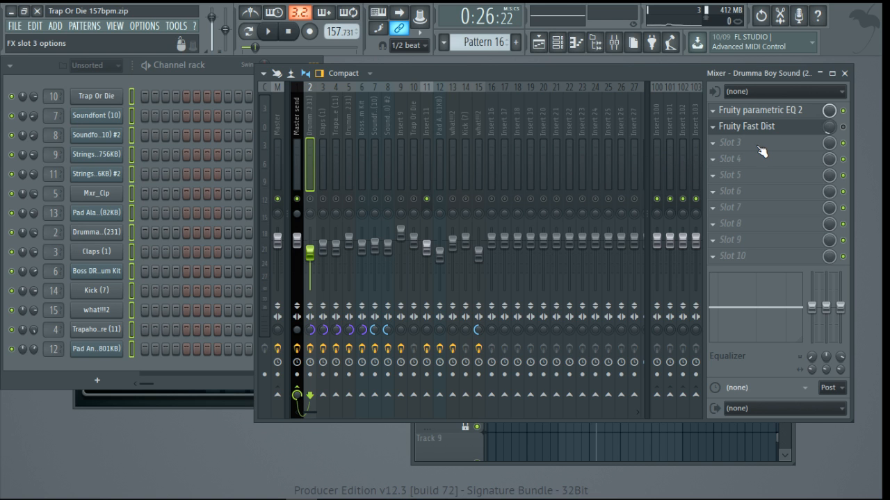
mouse_move(520, 76)
left_mouse_down()
mouse_move(547, 75)
mouse_move(536, 74)
left_mouse_up()
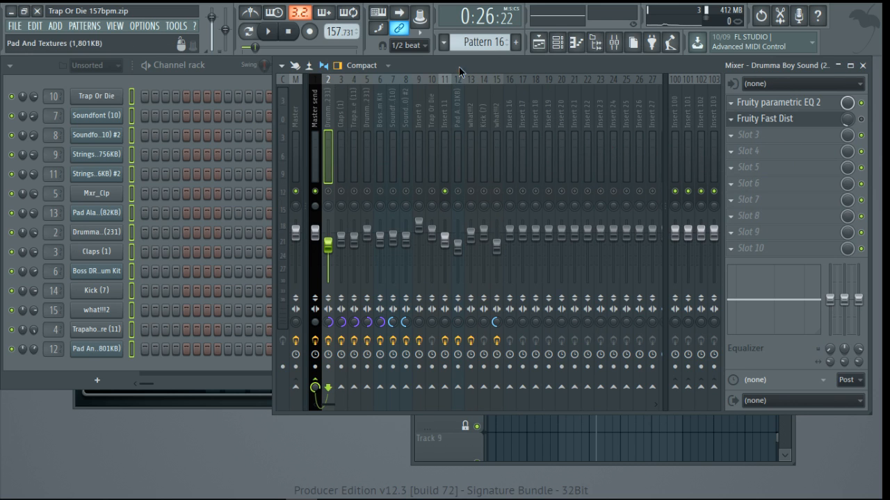
left_click_drag(459, 72, 411, 93)
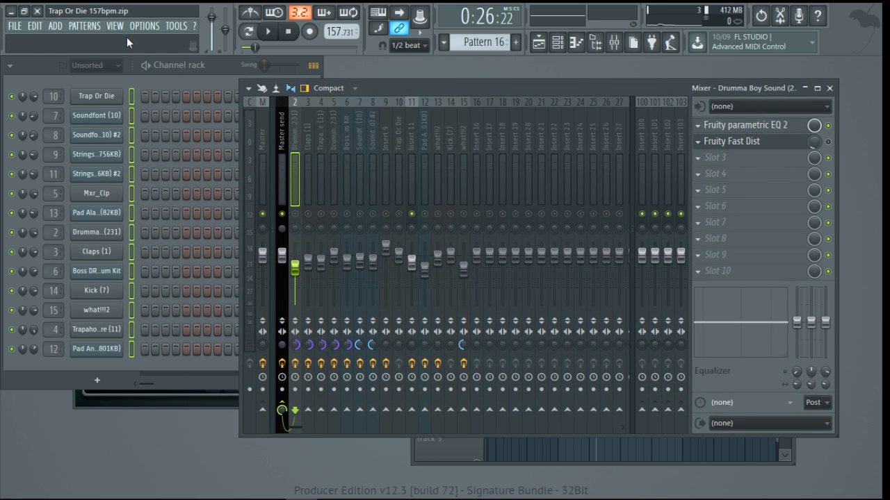
left_click(15, 26)
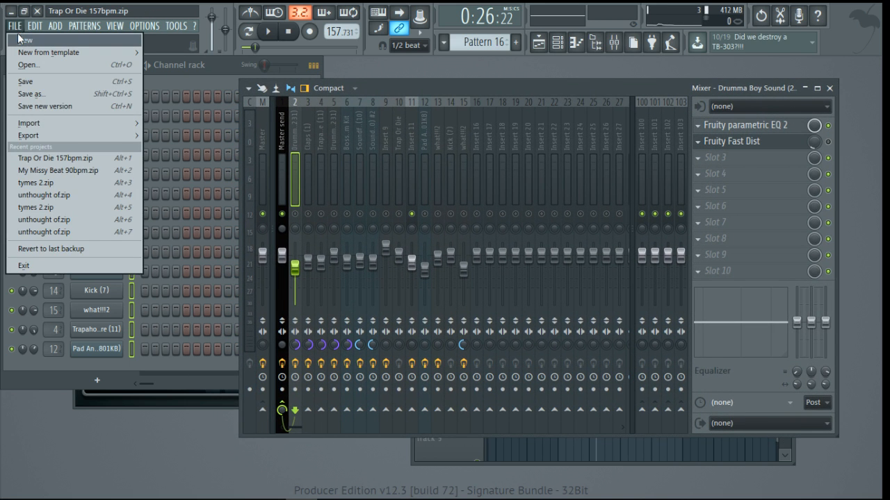
left_click(82, 11)
left_click(18, 29)
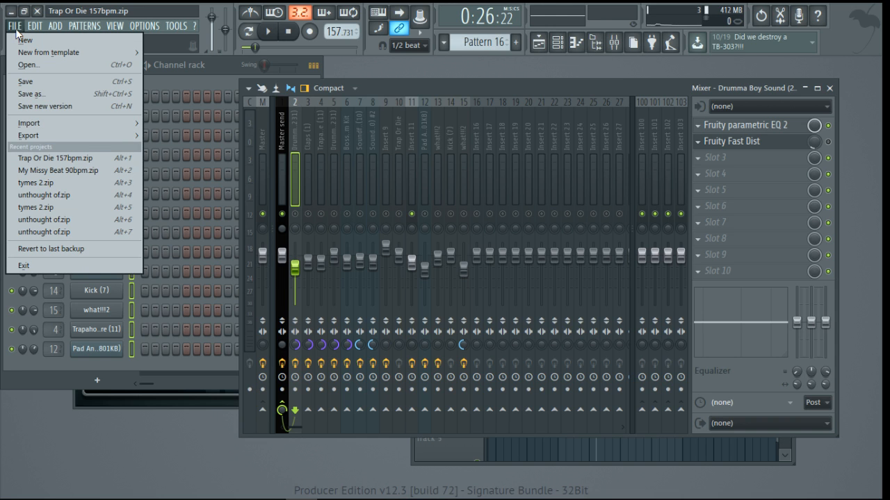
left_click(17, 31)
Unsolo Insert 11 so all mixer tracks are enabled, and reposition the mixer beside the channel rack
right_click(414, 216)
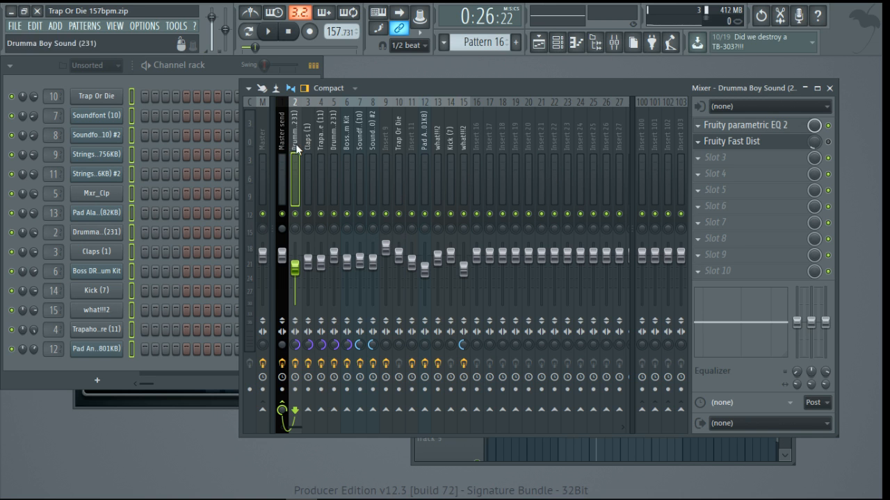
left_click_drag(407, 83, 375, 102)
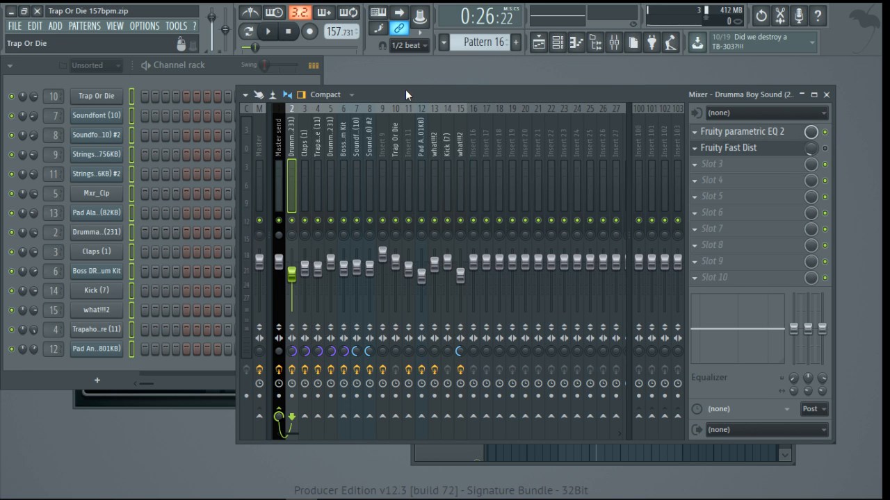
mouse_move(405, 90)
left_mouse_down()
mouse_move(429, 88)
mouse_move(371, 98)
mouse_move(417, 94)
mouse_move(400, 84)
left_mouse_up()
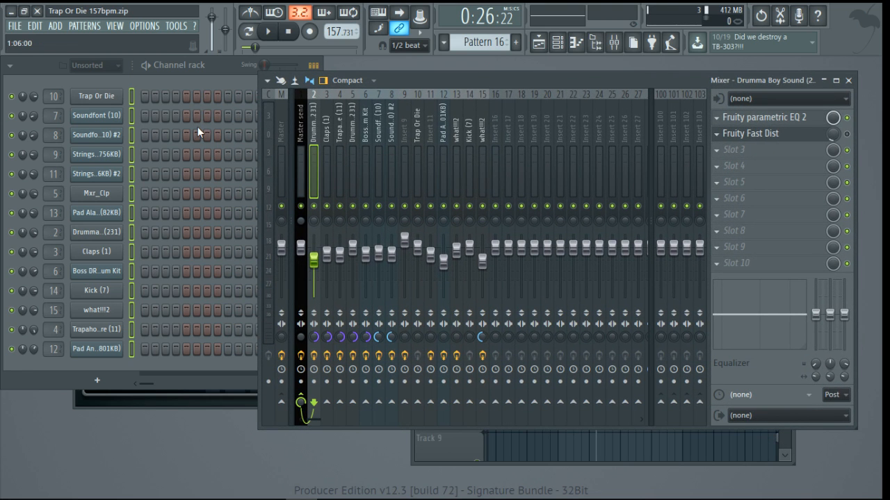
left_click(43, 67)
left_click(525, 82)
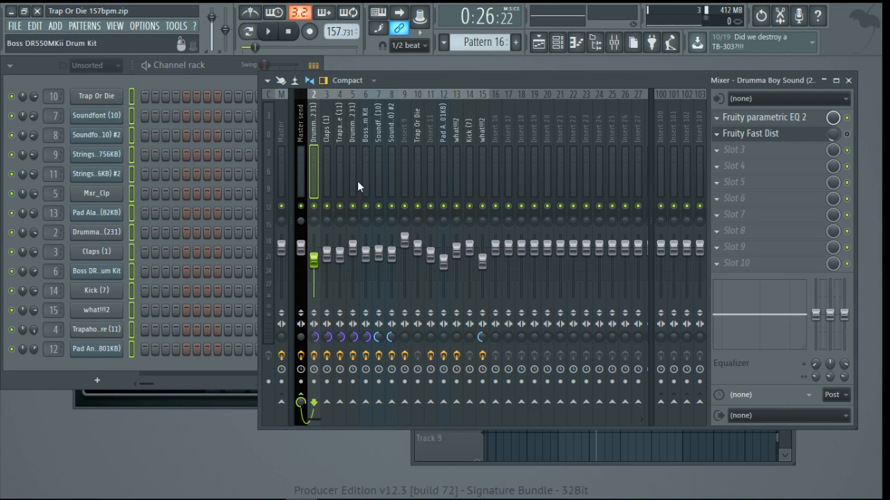
Solo the Drumma Boy Sound (231), Claps (1) and Trapaholic Snare (11) mixer tracks one after another
right_click(314, 207)
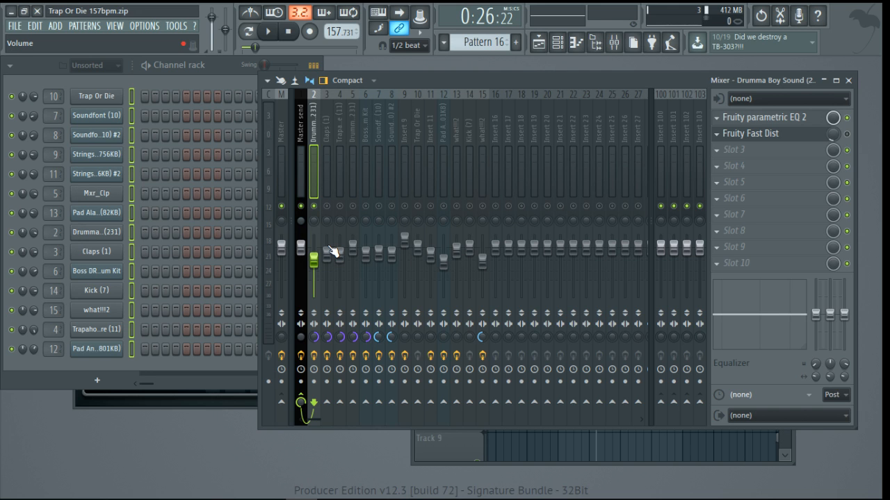
right_click(332, 208)
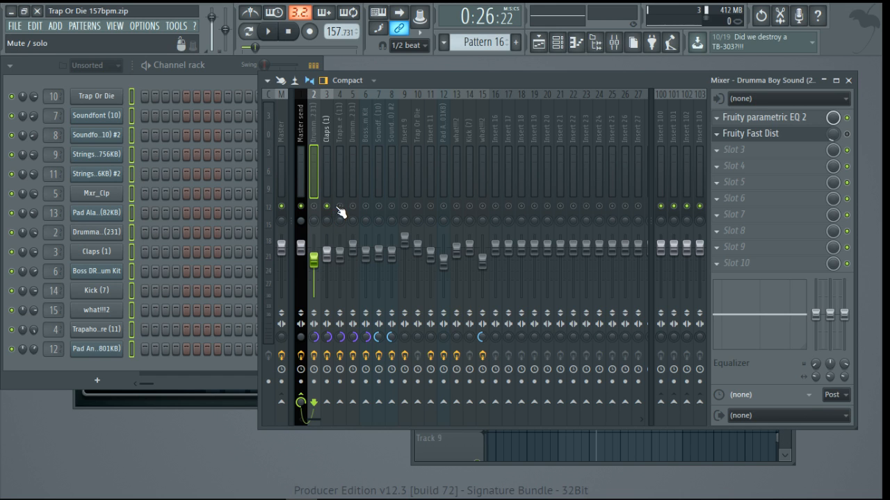
right_click(340, 208)
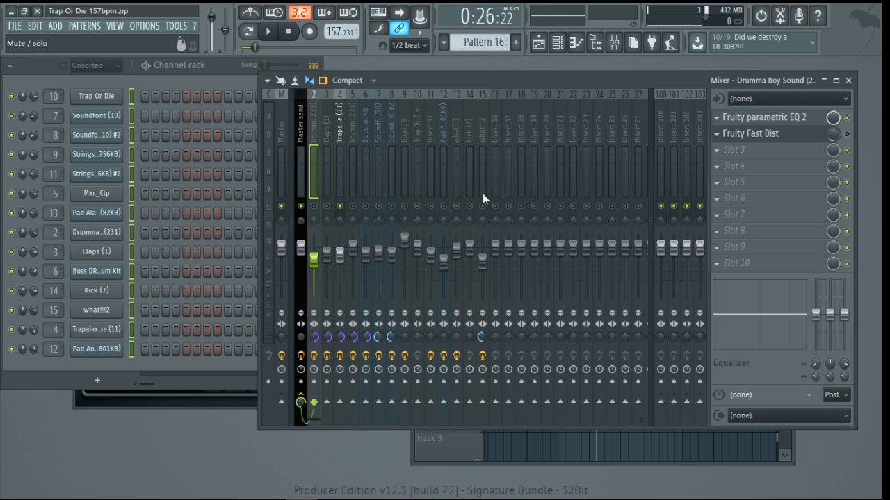
Shift the mixer slightly and compare the effect chains on Insert 9 and Claps (1)
left_click_drag(480, 84, 471, 81)
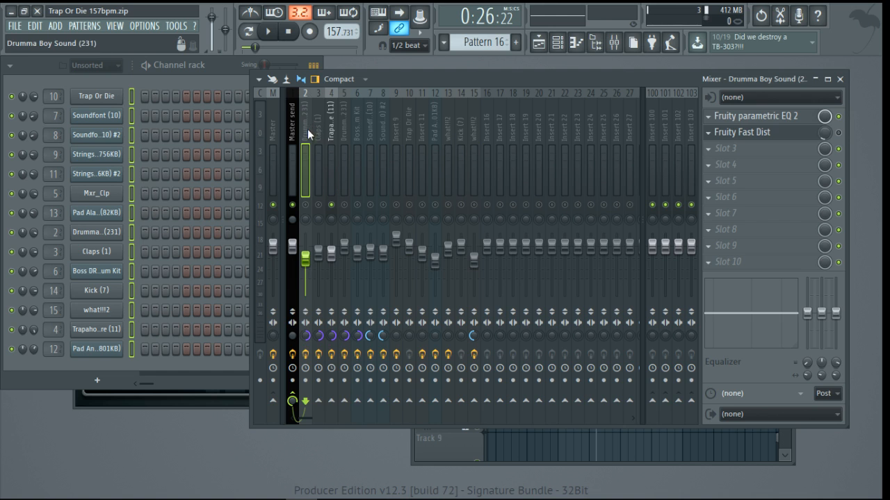
left_click(396, 146)
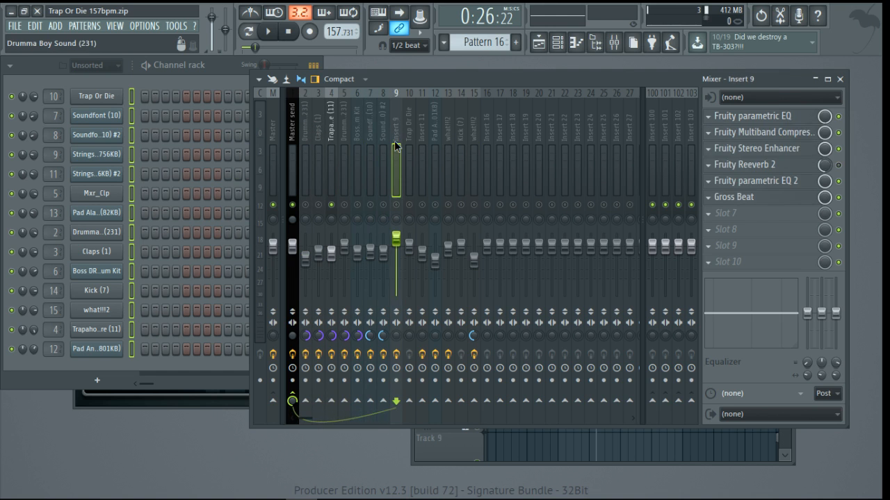
left_click(315, 139)
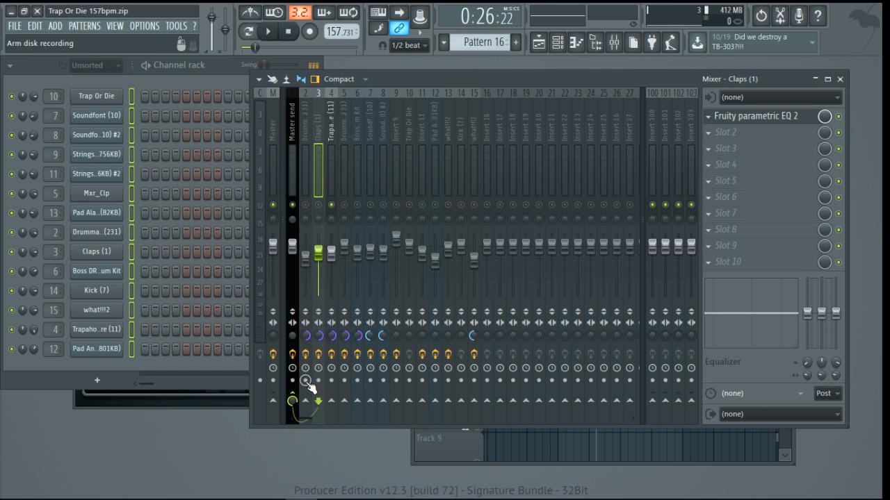
Arm mixer tracks 2 through 6 for disk recording
left_click(305, 381)
left_click(319, 381)
left_click(331, 381)
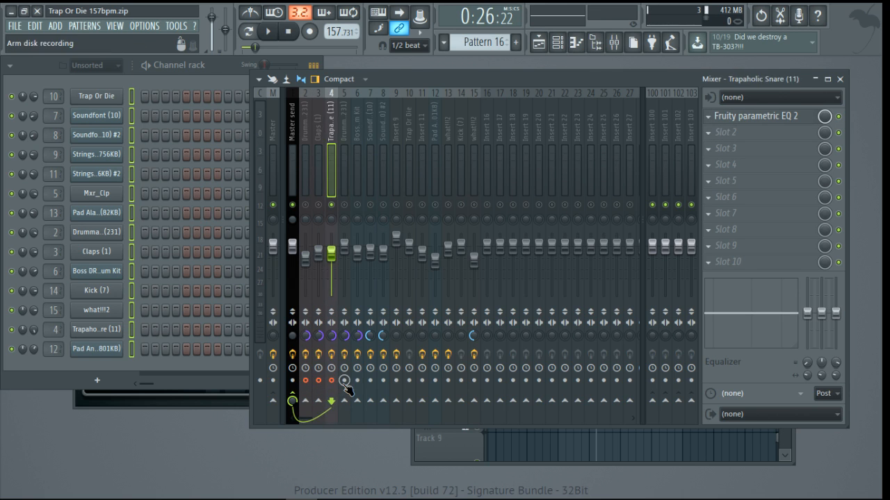
left_click(344, 380)
left_click(357, 380)
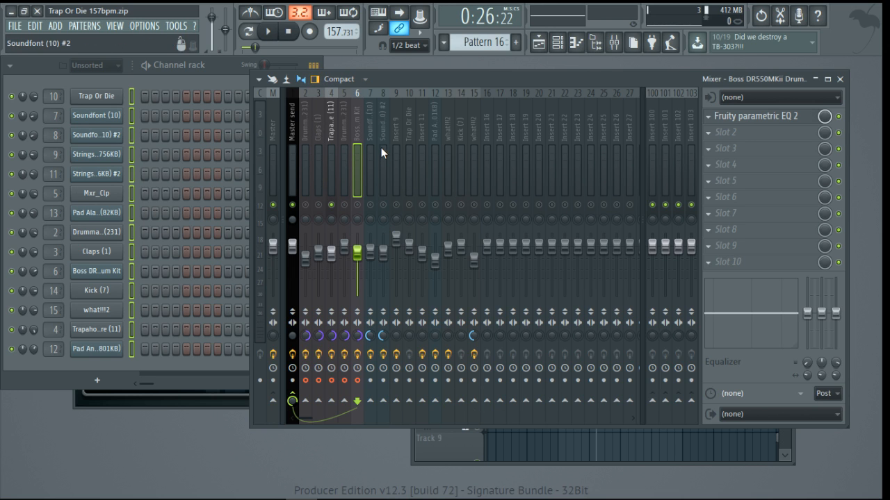
Disarm disk recording on mixer tracks 6 back through 2 and nudge the mixer aside
left_click(358, 380)
left_click(344, 381)
left_click(330, 380)
left_click(319, 380)
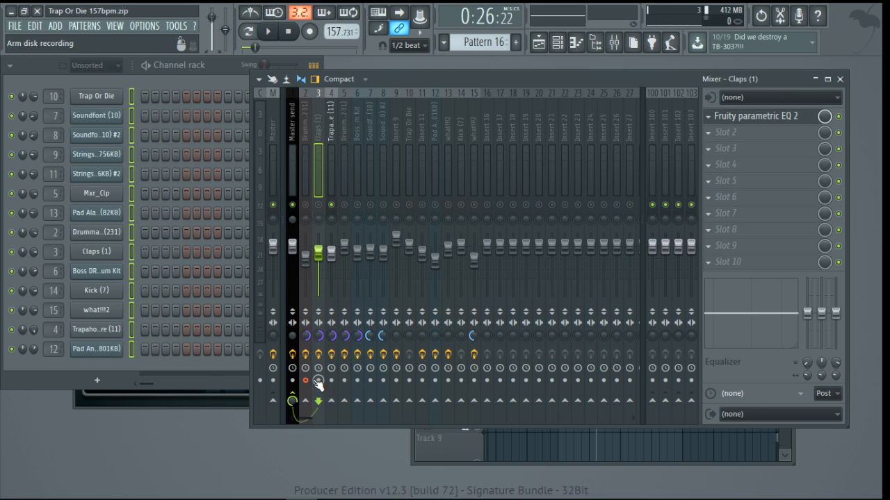
left_click(305, 381)
left_click_drag(455, 75, 448, 71)
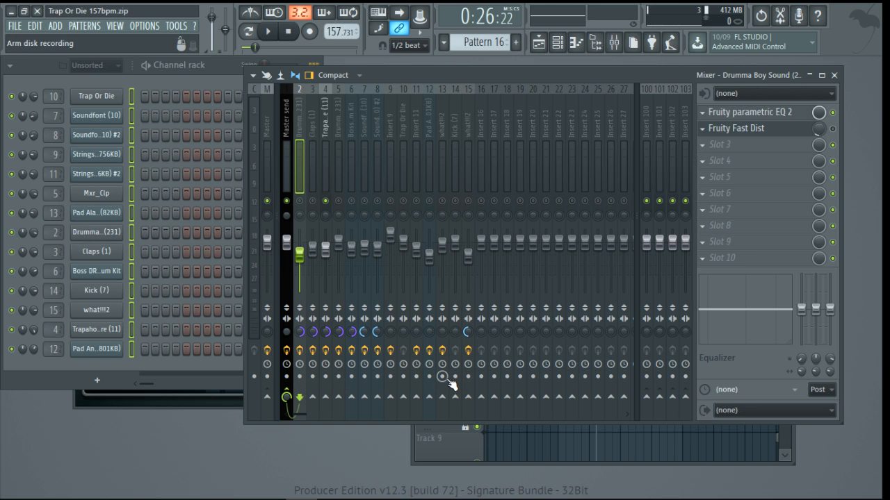
Open the WAV render settings for the song, naming the export Trap Or Die 157bpm in the Project Files (FL zip files) folder
left_click(16, 28)
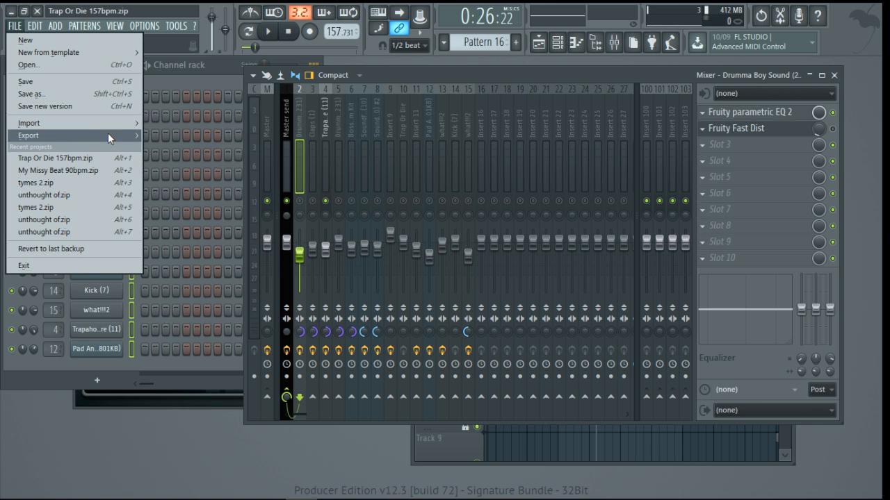
mouse_move(111, 136)
left_click(186, 149)
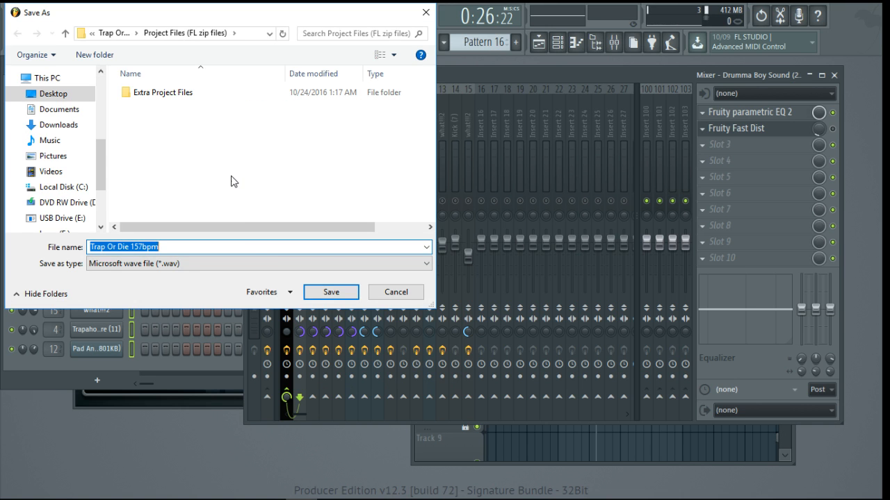
left_click(334, 293)
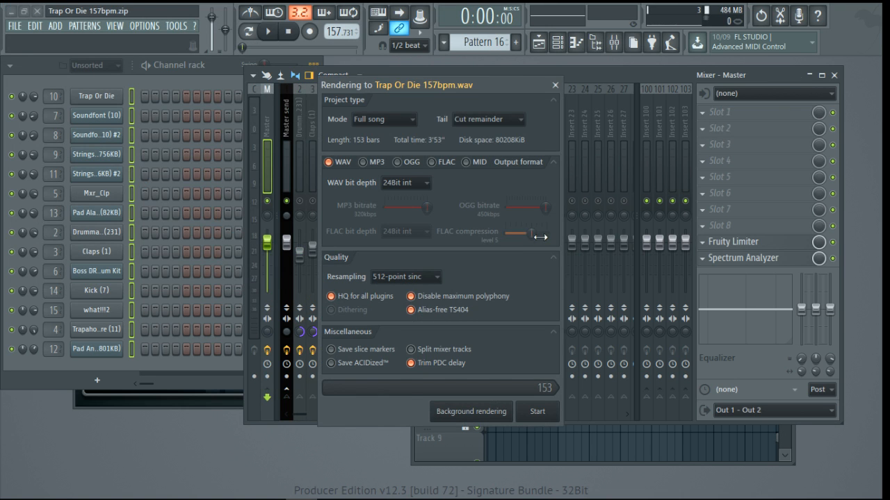
Keep WAV as the render format, enable splitting the mixer tracks, and close the render settings without starting the export
left_click(347, 170)
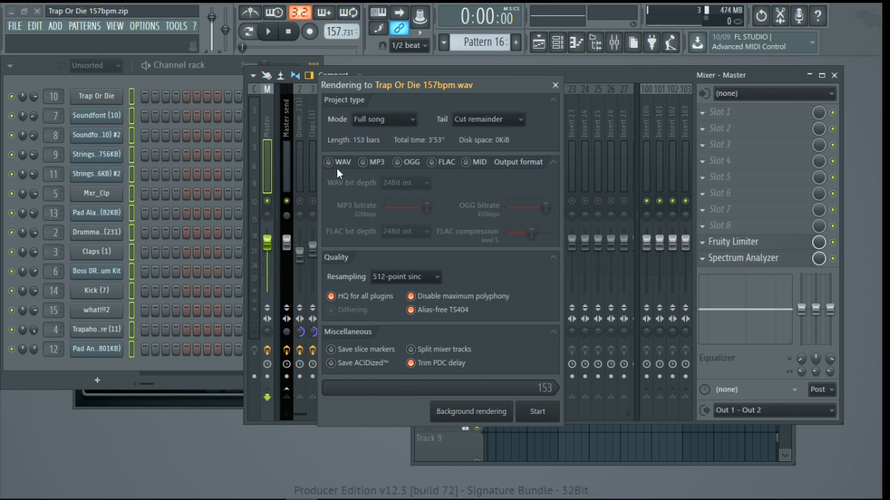
left_click(337, 168)
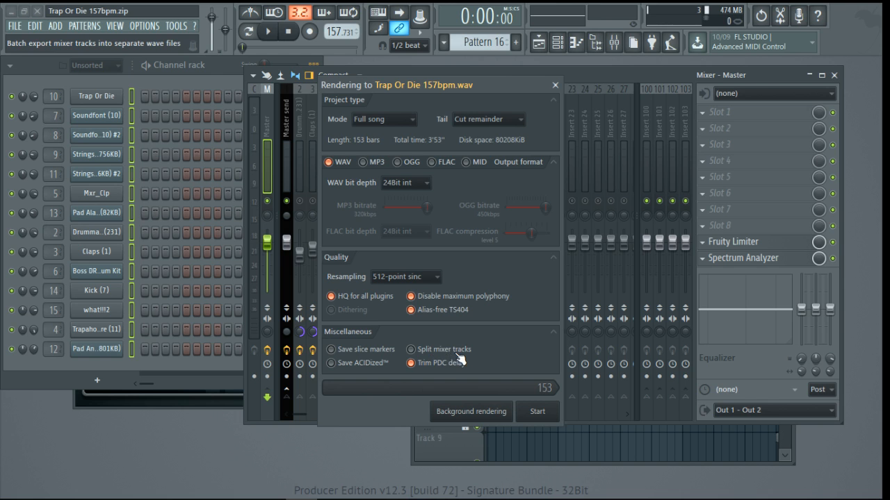
left_click(457, 351)
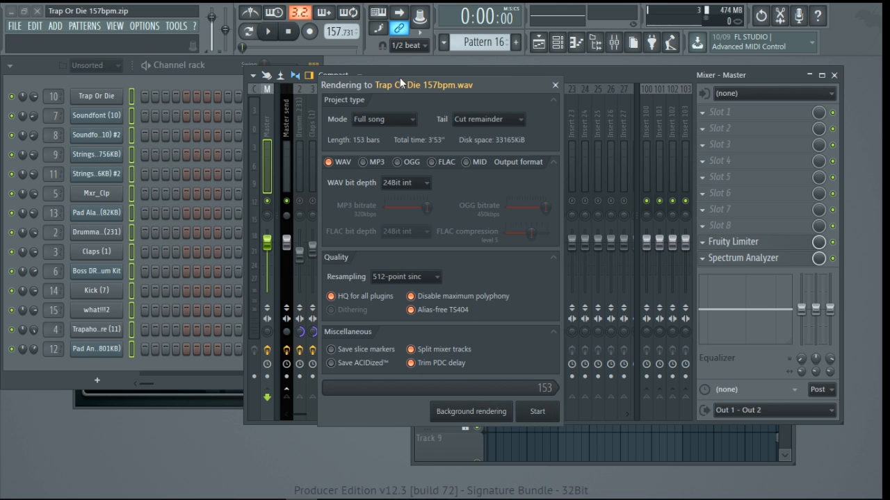
left_click(555, 85)
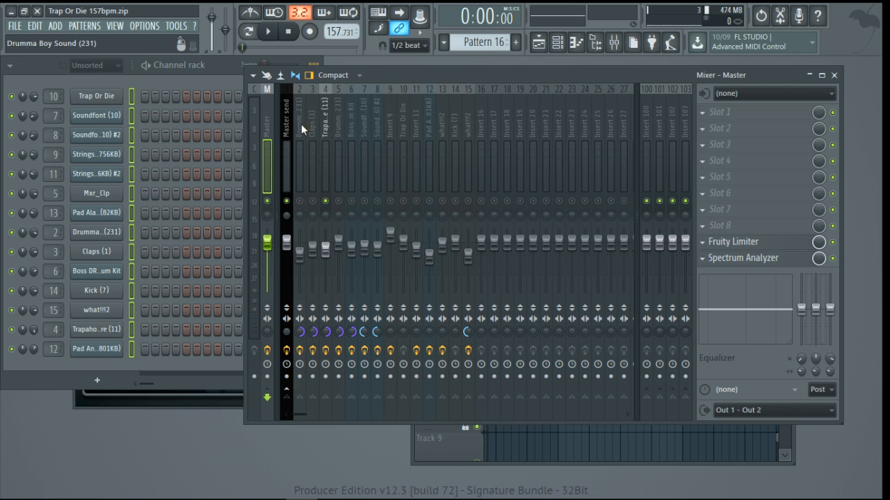
End the solo on the Trapaholic Snare track so that all mixer tracks are active
left_click(391, 129)
left_click(468, 133)
left_click(505, 135)
left_click(425, 141)
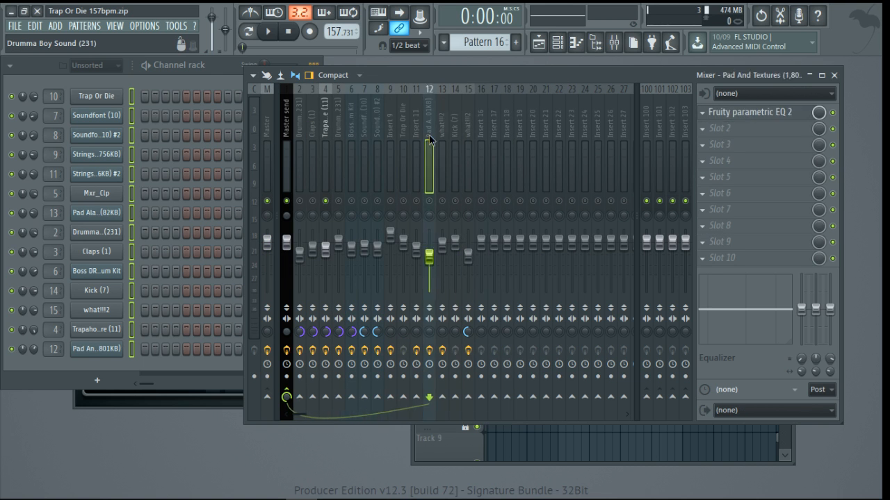
left_click(375, 139)
left_click(321, 141)
left_click_drag(317, 140, 478, 145)
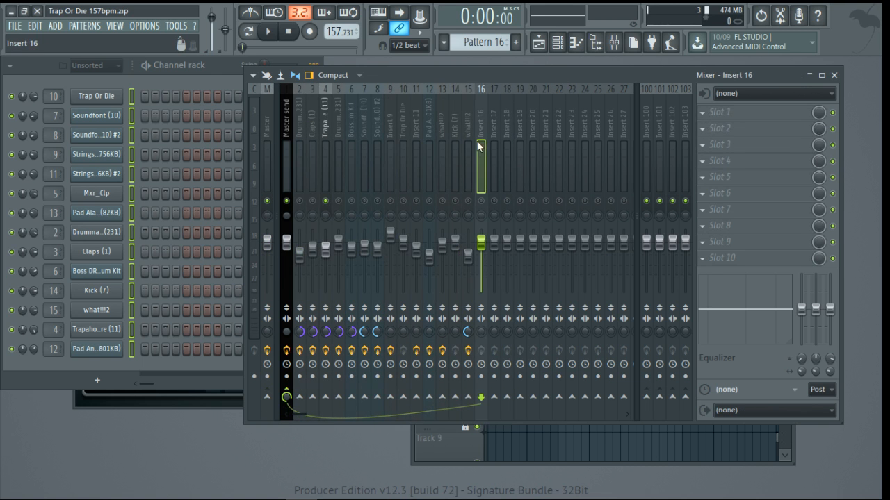
right_click(325, 201)
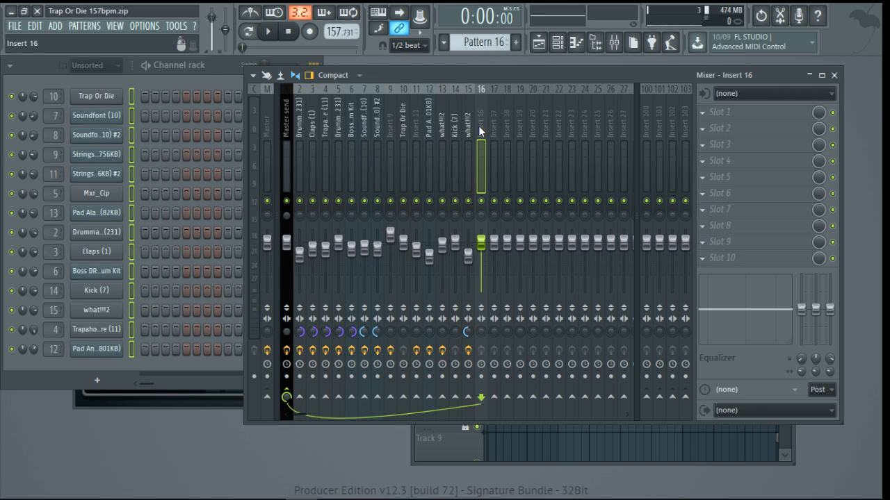
Check the effect chains on mixer tracks 2, 6, 15 and 12, shifting the mixer slightly toward the channel rack
mouse_move(299, 136)
left_mouse_down()
mouse_move(481, 139)
mouse_move(299, 139)
left_mouse_up()
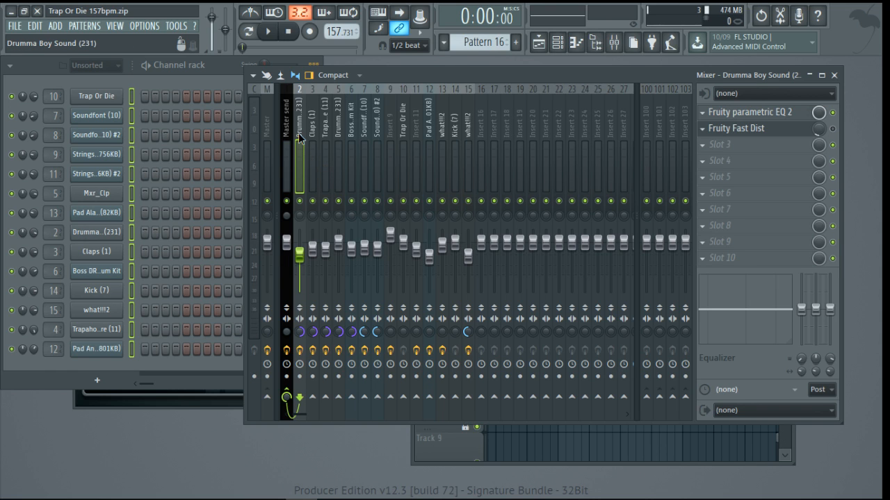
left_click_drag(301, 135, 352, 143)
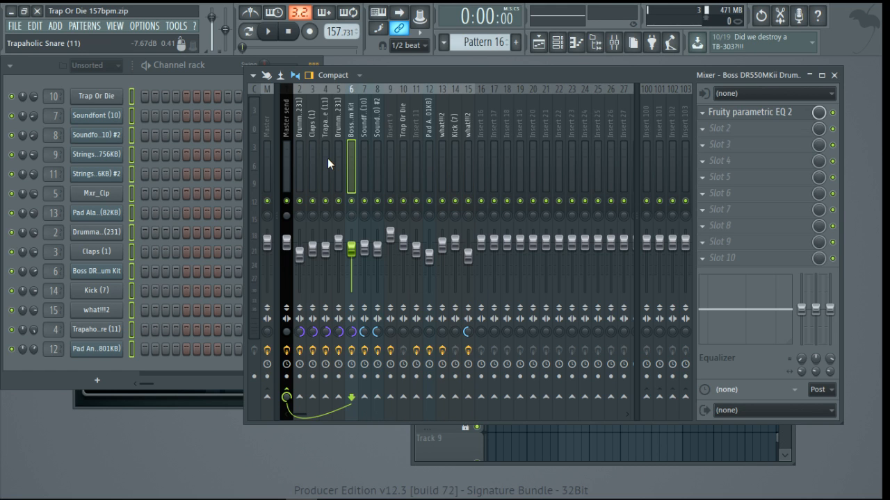
left_click_drag(448, 75, 432, 88)
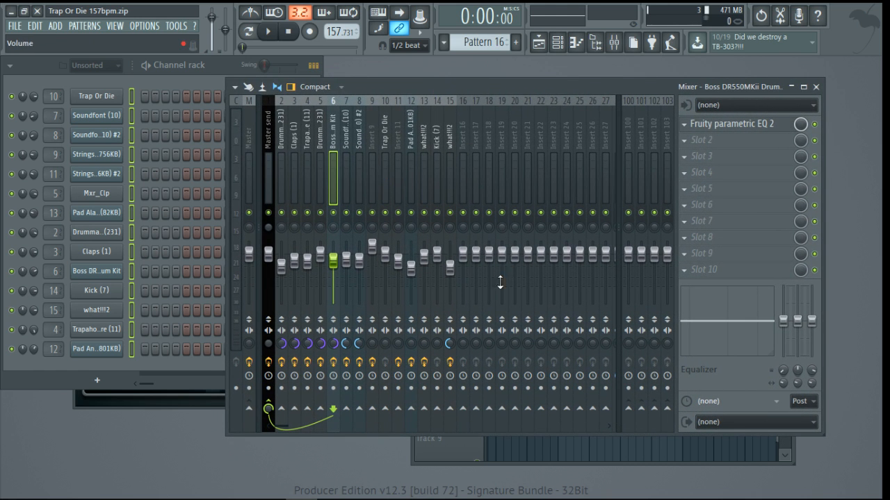
mouse_move(452, 146)
left_mouse_down()
mouse_move(294, 147)
mouse_move(446, 160)
left_mouse_up()
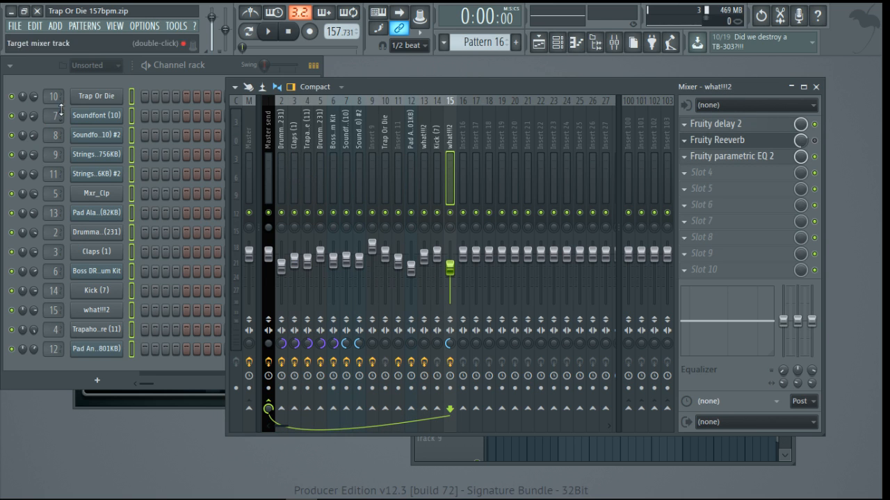
left_click_drag(448, 150, 411, 146)
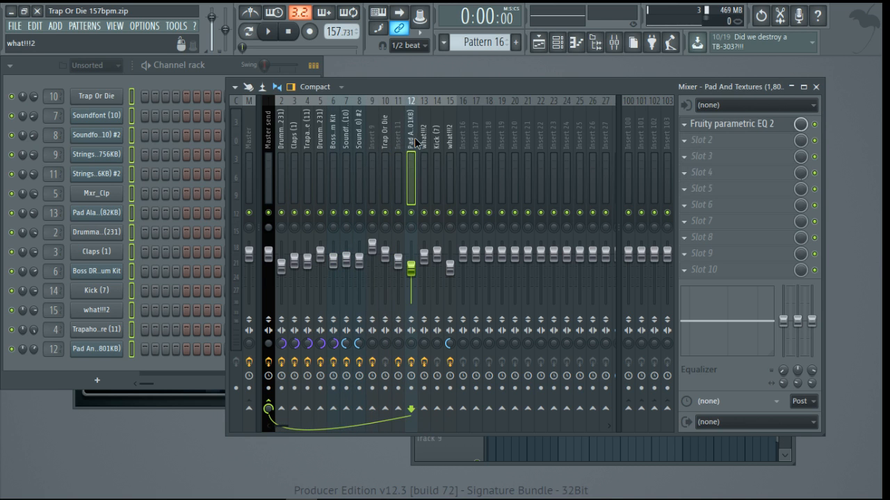
left_click(345, 146)
left_click(333, 148)
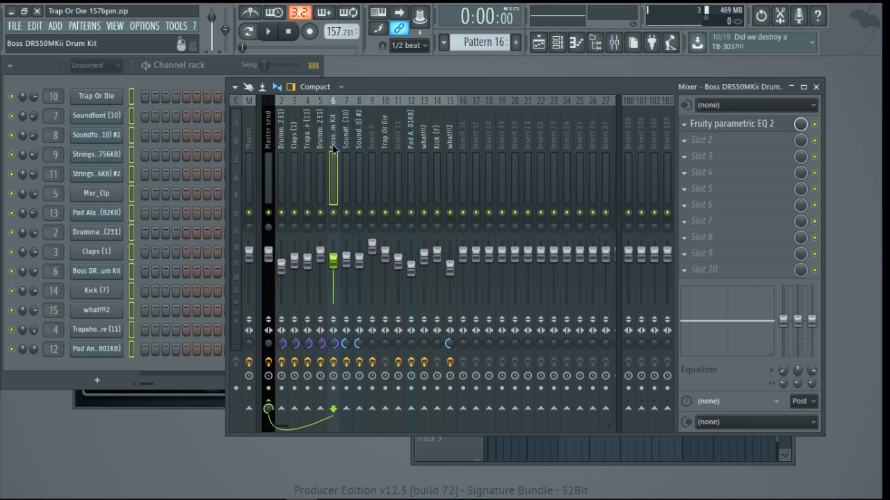
left_click(361, 146)
left_click(399, 146)
left_click(424, 146)
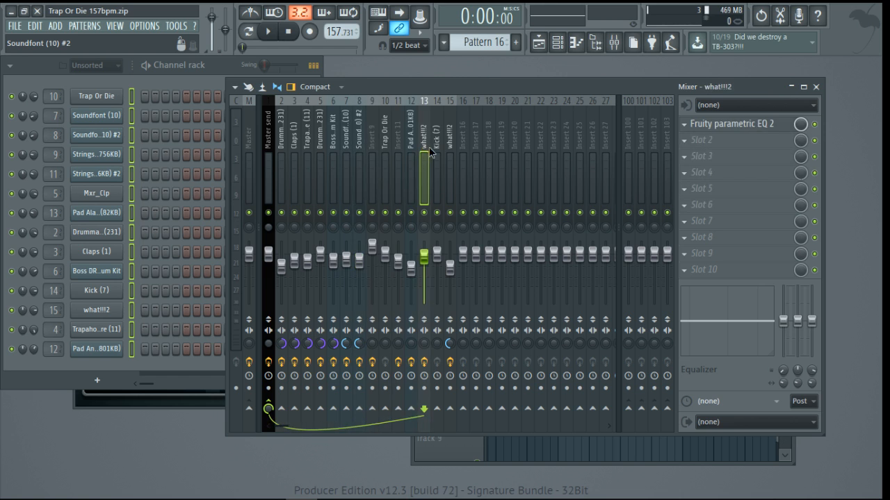
left_click(359, 146)
left_click(307, 146)
left_click(333, 146)
left_click(411, 146)
left_click(384, 146)
left_click(294, 146)
left_click(320, 146)
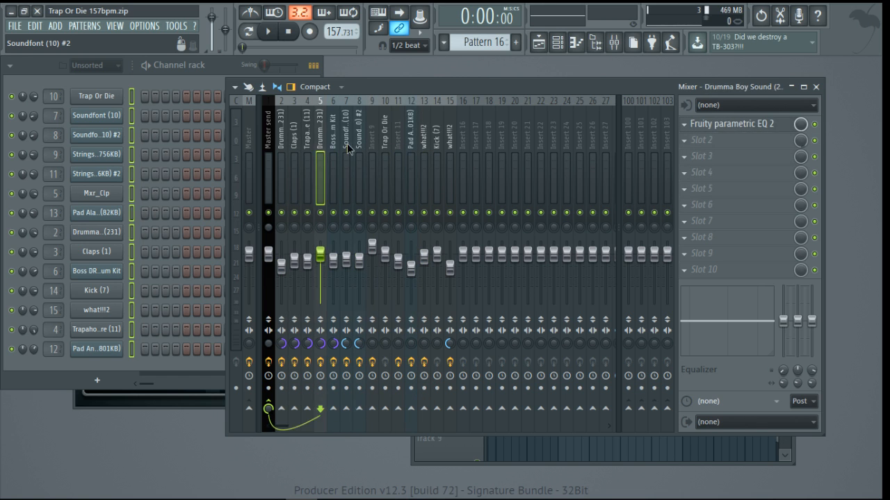
left_click(400, 146)
left_click(320, 146)
left_click(346, 146)
left_click(360, 146)
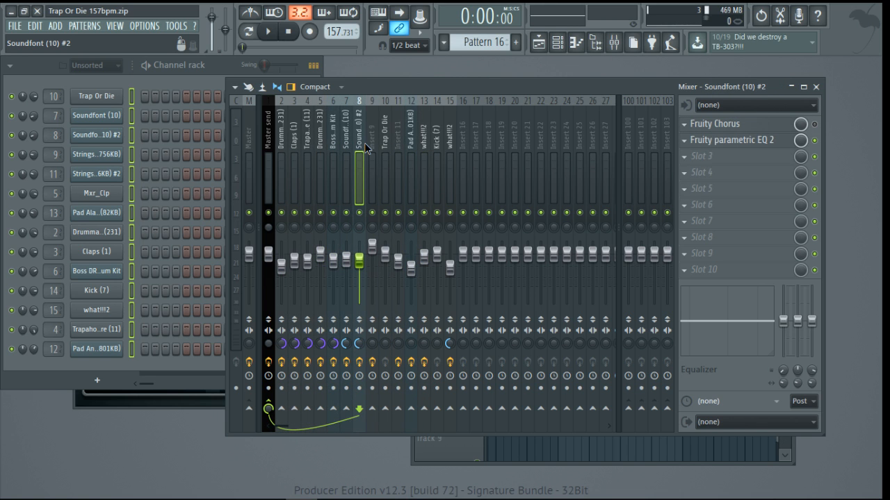
left_click(372, 146)
left_click(410, 146)
left_click(424, 146)
left_click(333, 146)
left_click(320, 146)
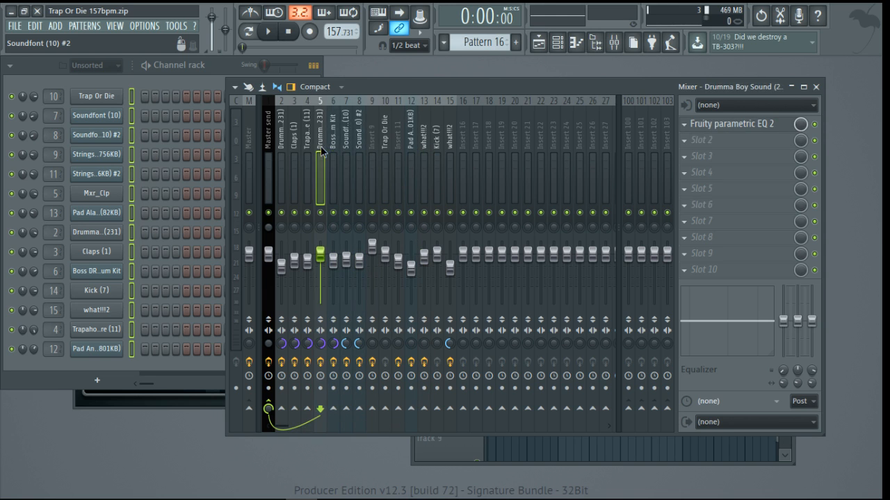
left_click(346, 146)
left_click(411, 155)
left_click(422, 154)
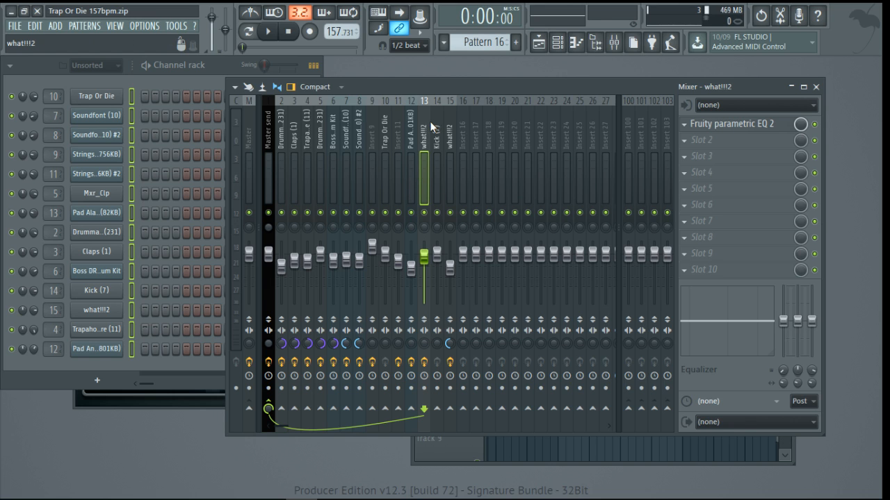
Move the mixer further over the channel rack and view the effects on Insert 9 and track 13
left_click_drag(429, 92, 345, 85)
left_click(308, 121)
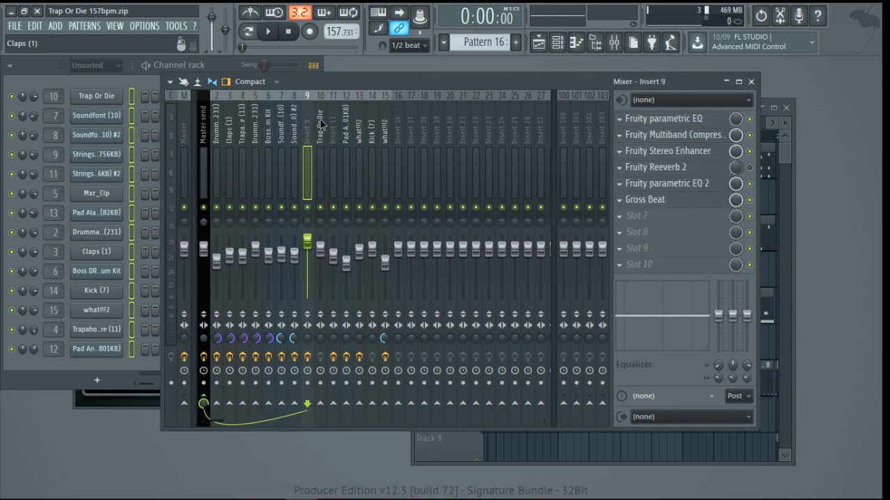
left_click(397, 123)
left_click(229, 125)
left_click(321, 132)
left_click(359, 126)
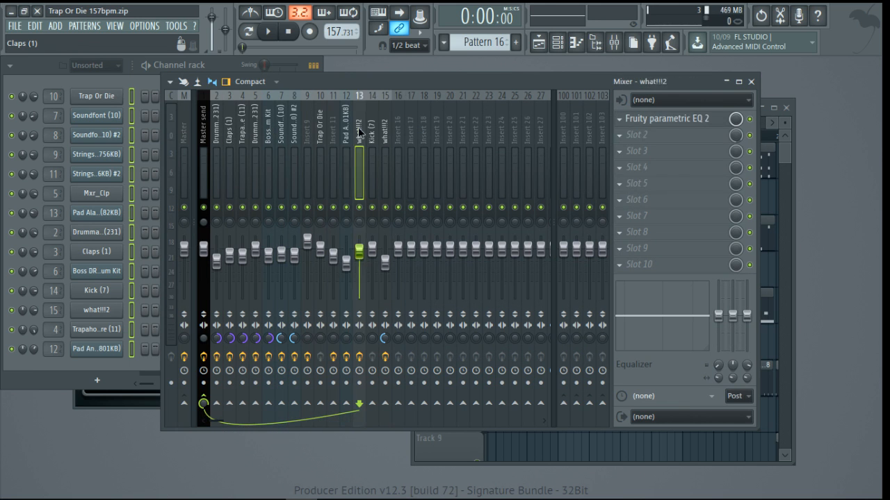
left_click(307, 126)
left_click(294, 127)
left_click(398, 127)
left_click(346, 126)
left_click(371, 127)
left_click(255, 126)
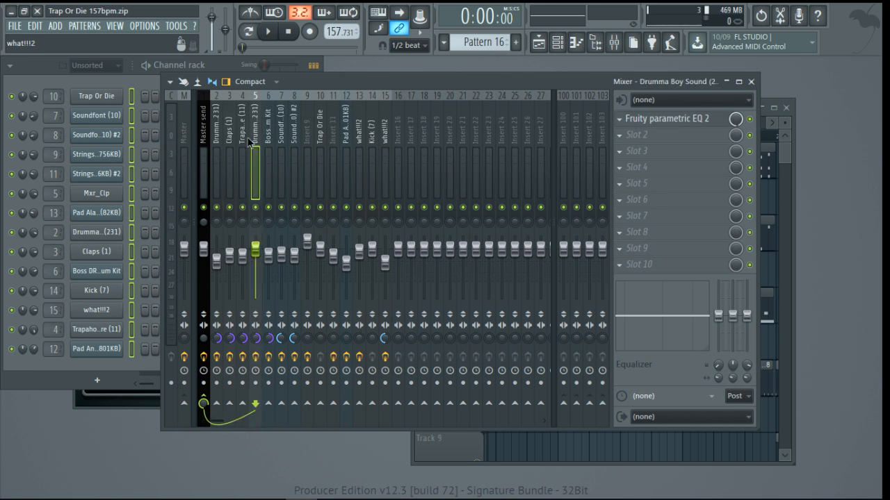
left_click(216, 127)
left_click(242, 126)
left_click(308, 126)
left_click(373, 132)
left_click(386, 133)
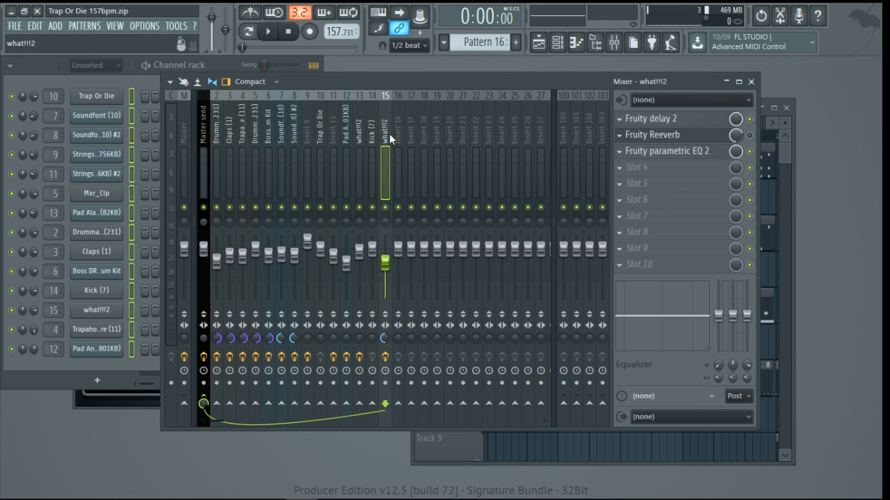
left_click(268, 134)
left_click(229, 133)
left_click(307, 134)
left_click(384, 158)
left_click(307, 135)
left_click(216, 135)
left_click(255, 135)
left_click(424, 135)
left_click(346, 136)
left_click(255, 136)
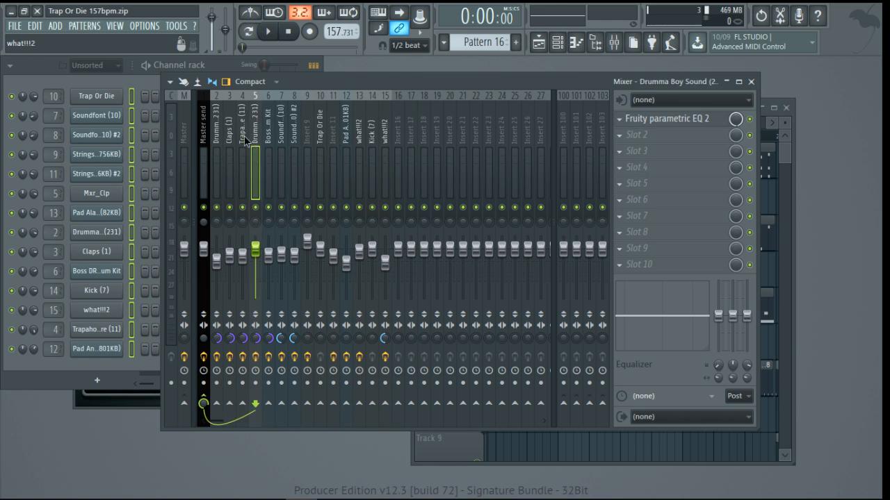
left_click(219, 141)
left_click(371, 135)
left_click(398, 136)
left_click(269, 135)
left_click(216, 136)
left_click(294, 136)
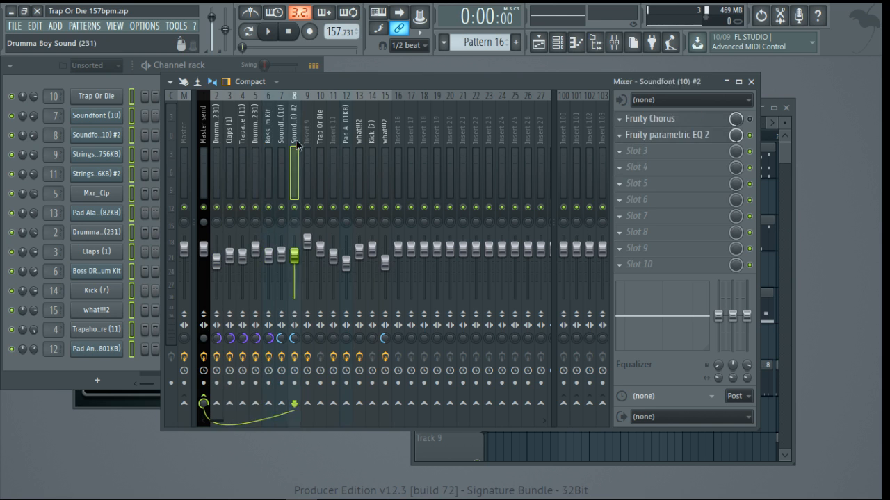
left_click(307, 136)
left_click(372, 138)
left_click(398, 138)
left_click(242, 138)
left_click(282, 139)
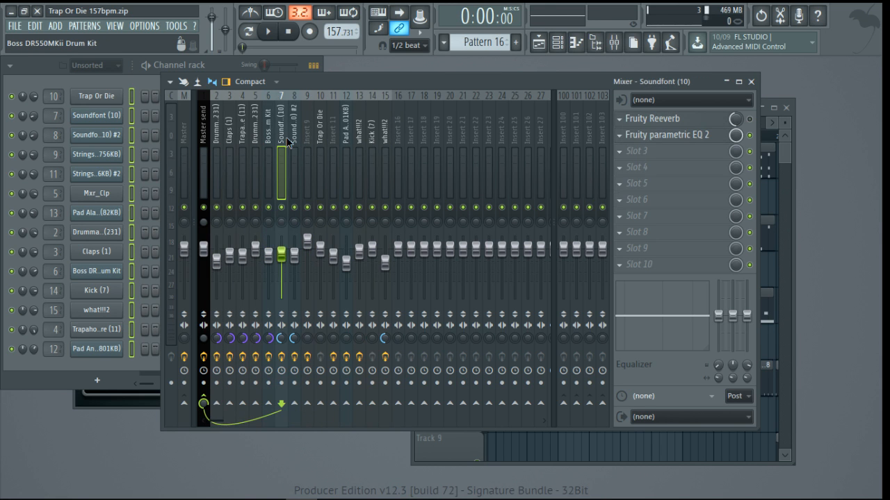
left_click(290, 161)
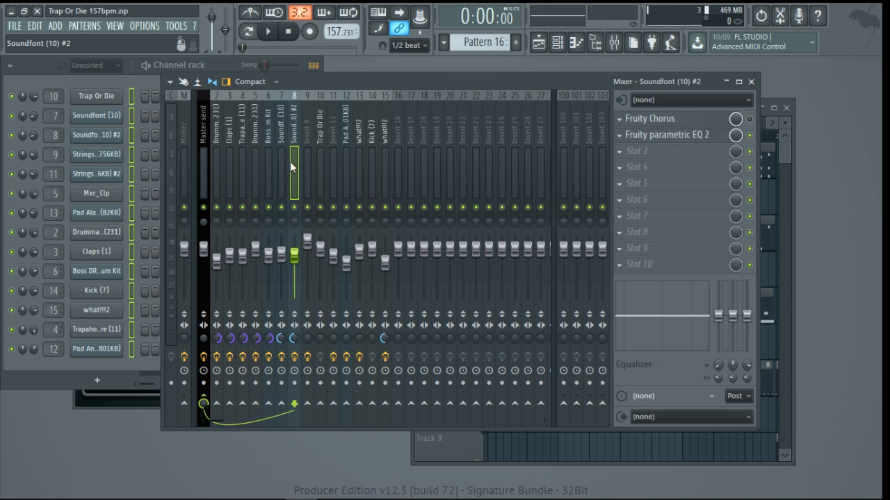
left_click(269, 165)
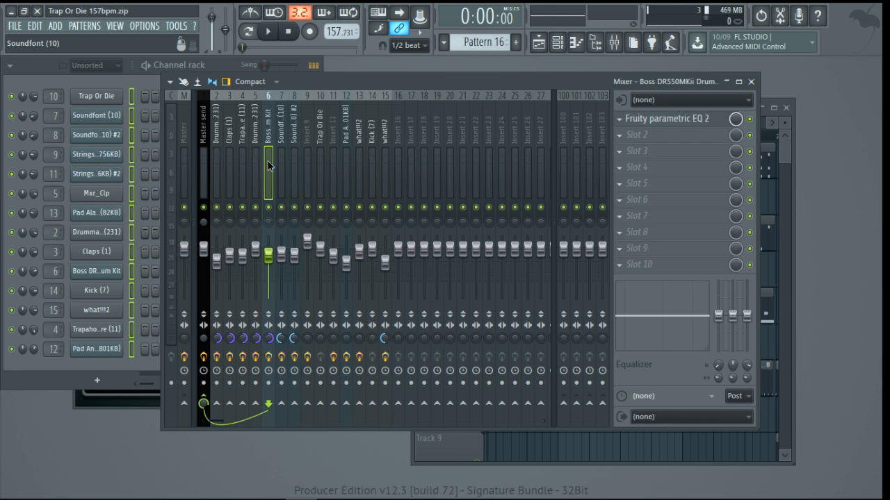
left_click(333, 139)
left_click(308, 143)
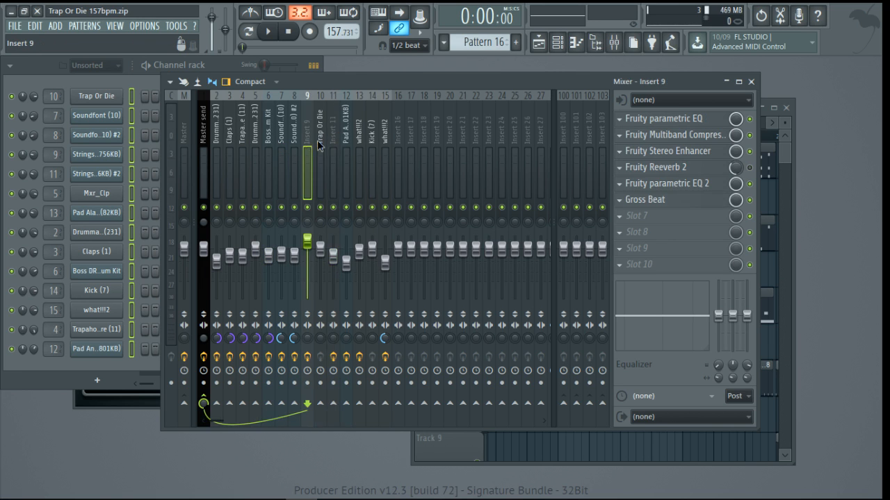
left_click(346, 142)
left_click(372, 143)
left_click(332, 153)
left_click(268, 153)
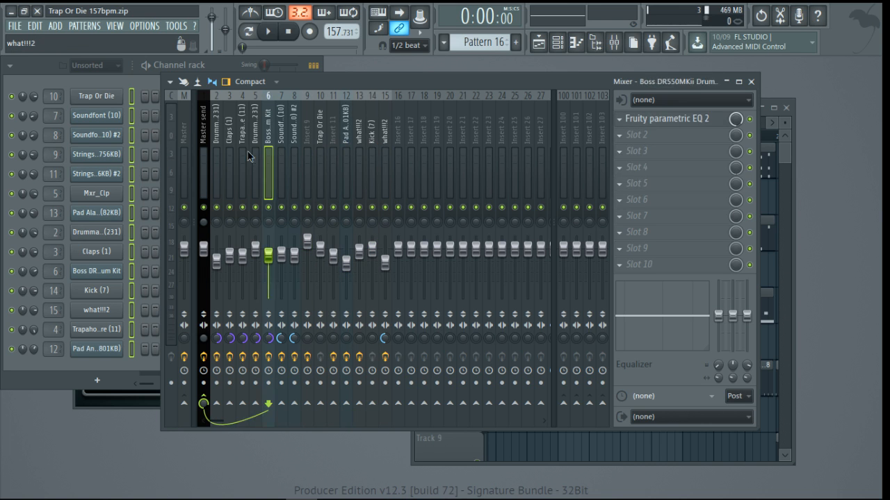
left_click(243, 153)
left_click(333, 153)
left_click(346, 153)
left_click(308, 153)
left_click(268, 153)
left_click(242, 155)
left_click(319, 153)
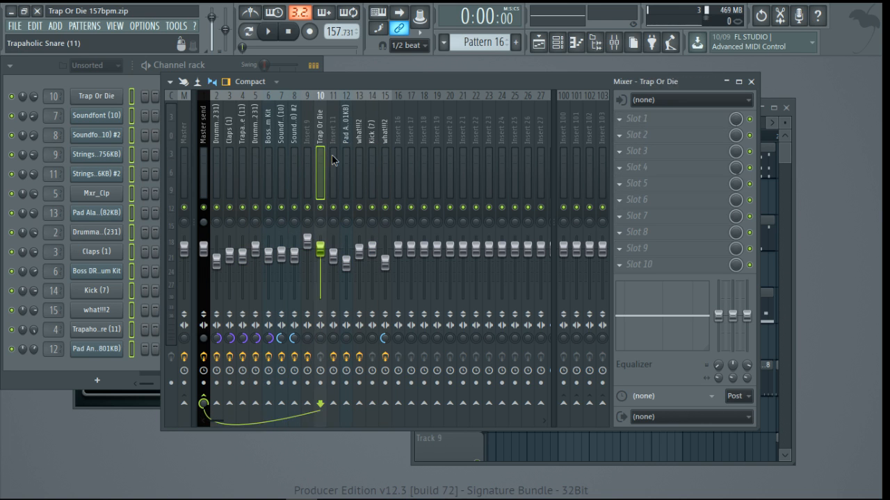
left_click(346, 153)
left_click(359, 153)
left_click(268, 153)
left_click(255, 153)
left_click(320, 153)
left_click(400, 154)
left_click(317, 157)
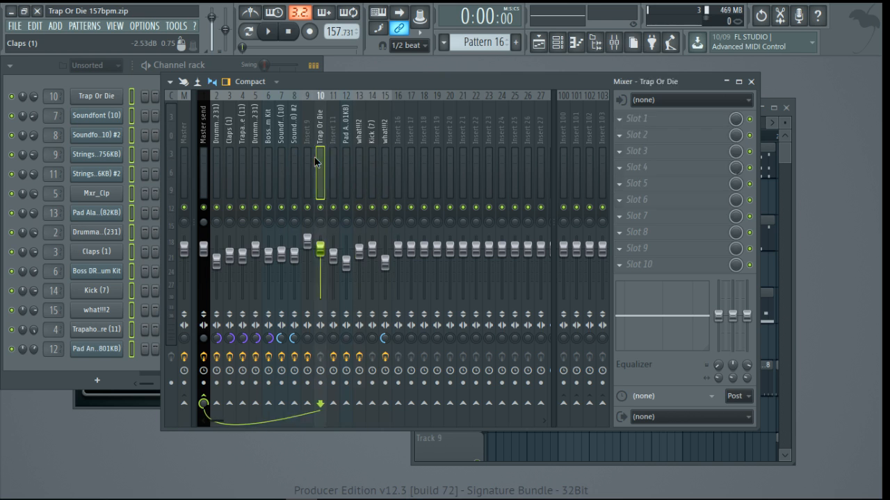
left_click(255, 156)
left_click(229, 160)
left_click(360, 157)
left_click(333, 157)
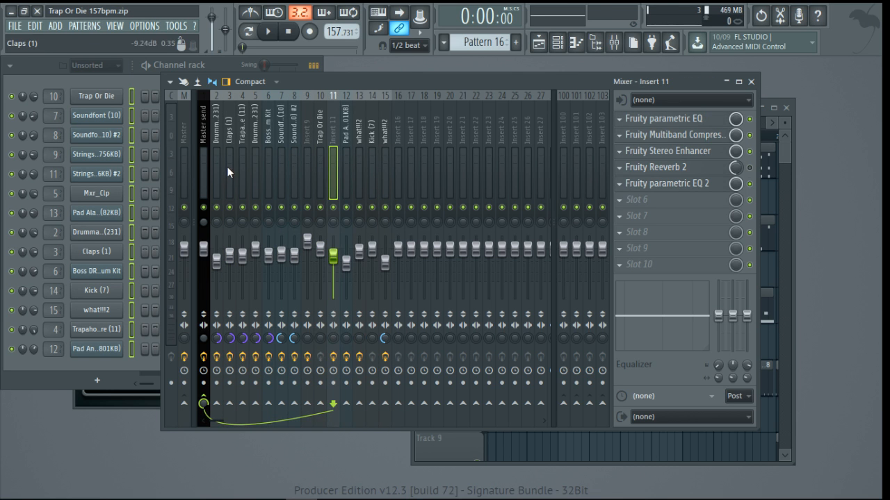
left_click(224, 138)
left_click(218, 139)
left_click(359, 153)
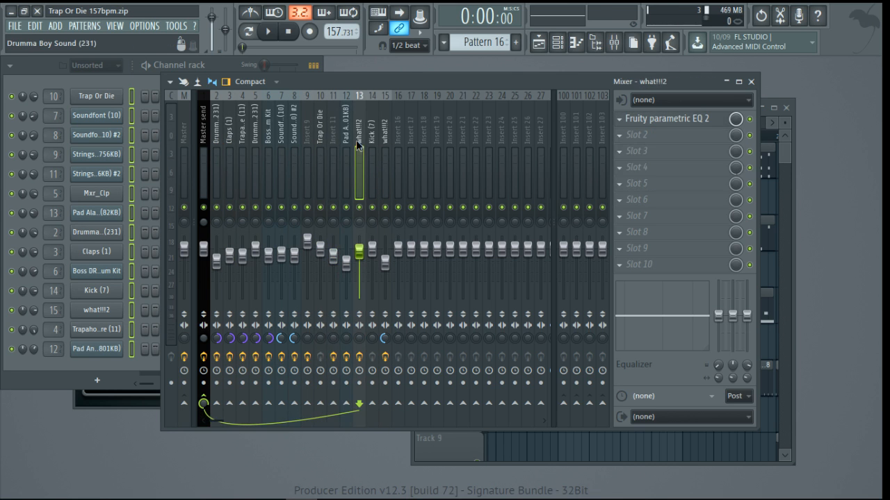
left_click(268, 153)
left_click(218, 153)
left_click(319, 154)
left_click(373, 153)
left_click(386, 152)
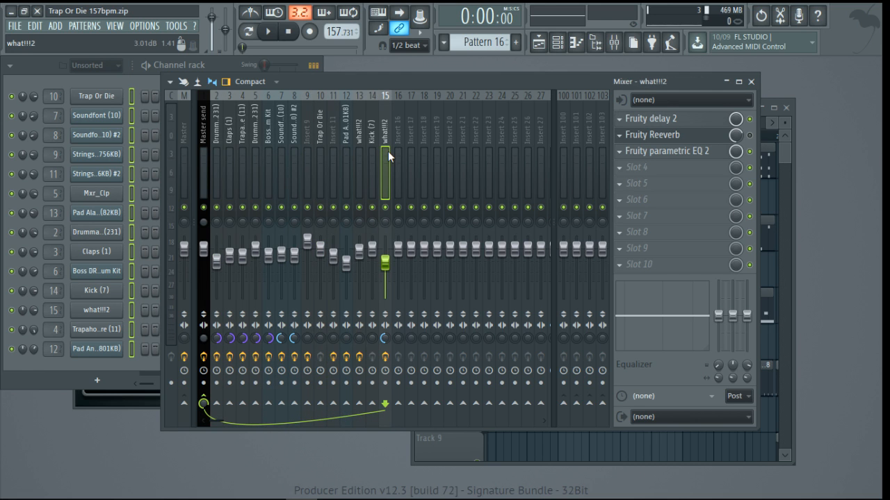
left_click(372, 152)
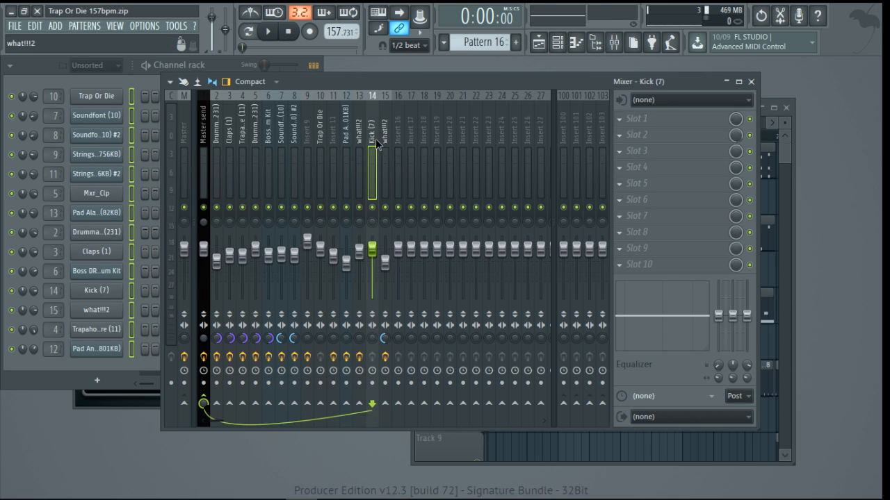
Check the effect chains on mixer tracks 10, 5 and 2, and run through tracks 2 to 15, finishing on Soundfont (10) #2
left_click(319, 152)
left_click(255, 148)
left_click(217, 147)
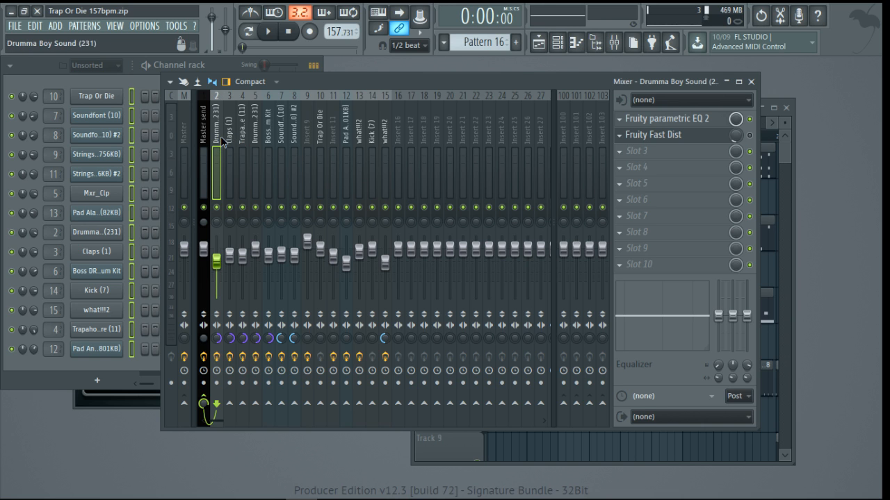
left_click_drag(222, 141, 386, 144)
left_click_drag(212, 143, 294, 141)
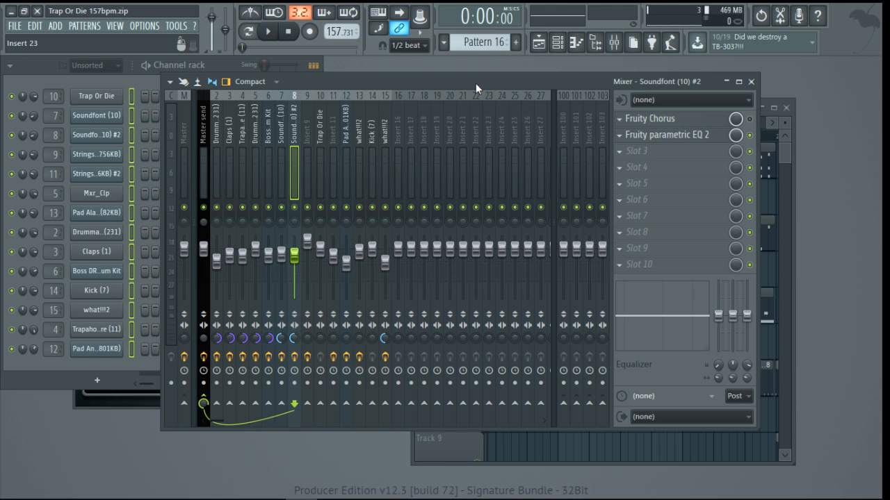
View the effect chain on the Master send track and reposition the mixer so it only partly overlaps the channel rack
left_click_drag(476, 86, 556, 76)
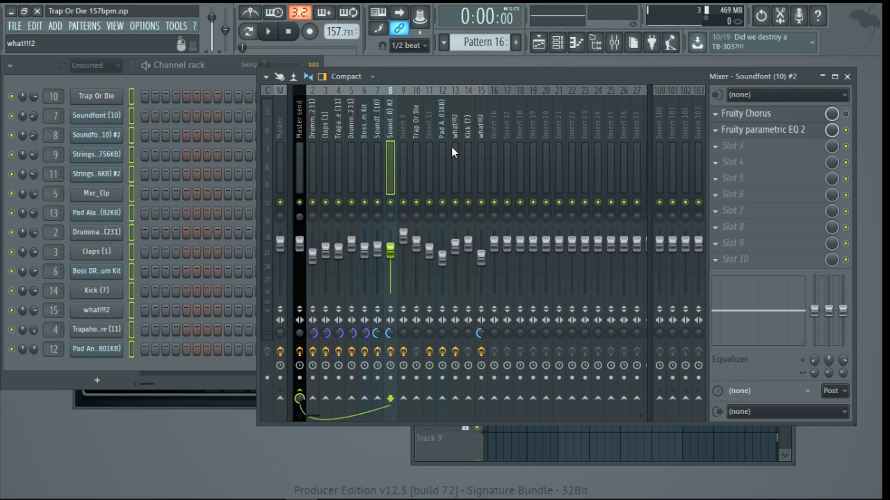
mouse_move(304, 133)
left_mouse_down()
mouse_move(518, 125)
mouse_move(300, 136)
mouse_move(481, 135)
mouse_move(325, 135)
mouse_move(303, 139)
mouse_move(481, 139)
mouse_move(308, 144)
mouse_move(493, 139)
mouse_move(308, 139)
mouse_move(454, 139)
mouse_move(308, 139)
mouse_move(444, 146)
mouse_move(306, 136)
left_mouse_up()
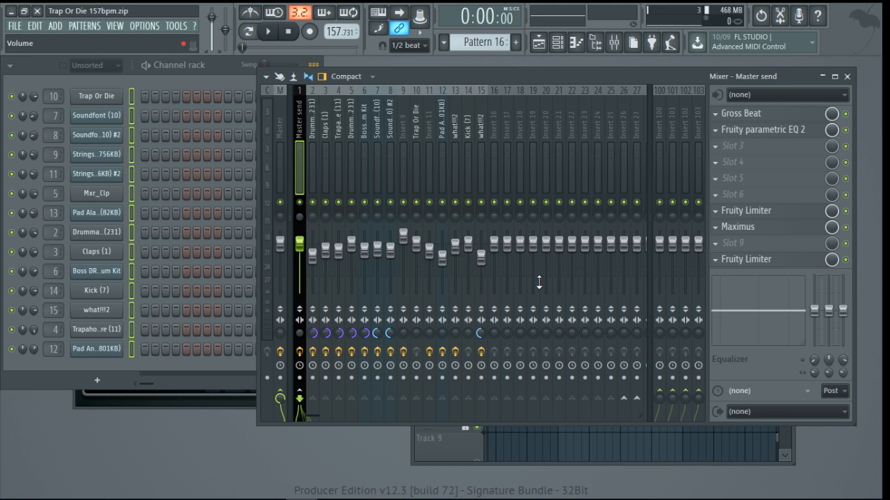
left_click_drag(522, 80, 437, 82)
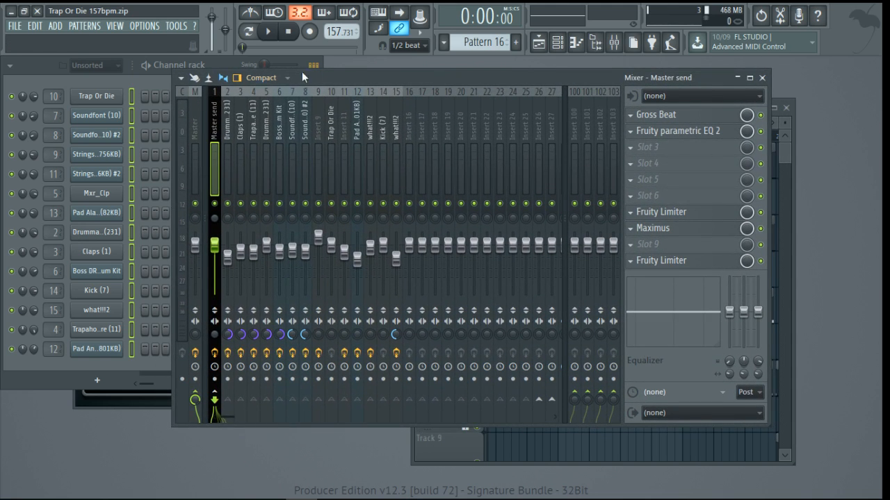
left_click_drag(359, 80, 387, 79)
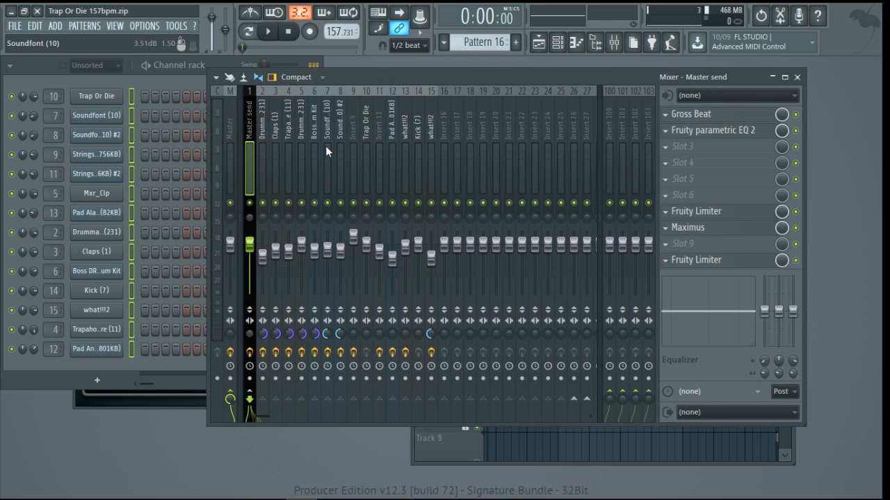
Compare the effects on mixer tracks 2 and 11, run back from track 15 to track 8, and return to the Master send
left_click(261, 132)
left_click(380, 131)
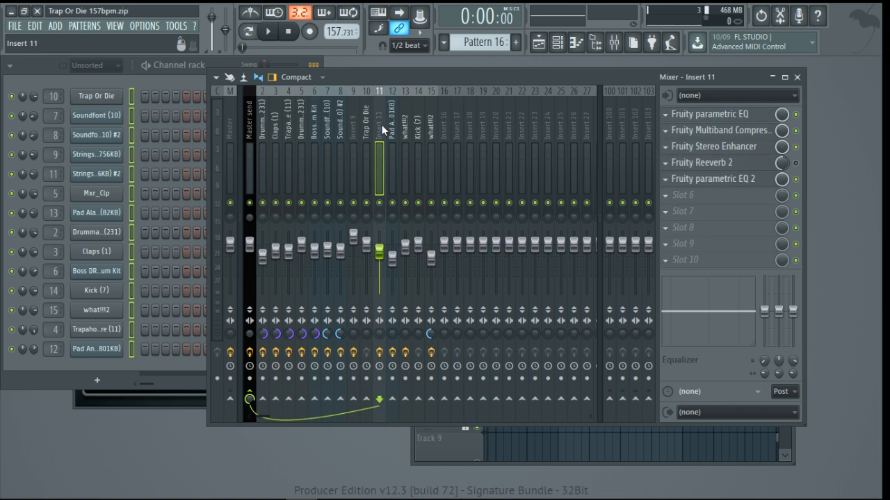
left_click_drag(431, 127, 341, 141)
mouse_move(264, 134)
left_mouse_down()
mouse_move(440, 134)
mouse_move(249, 136)
left_mouse_up()
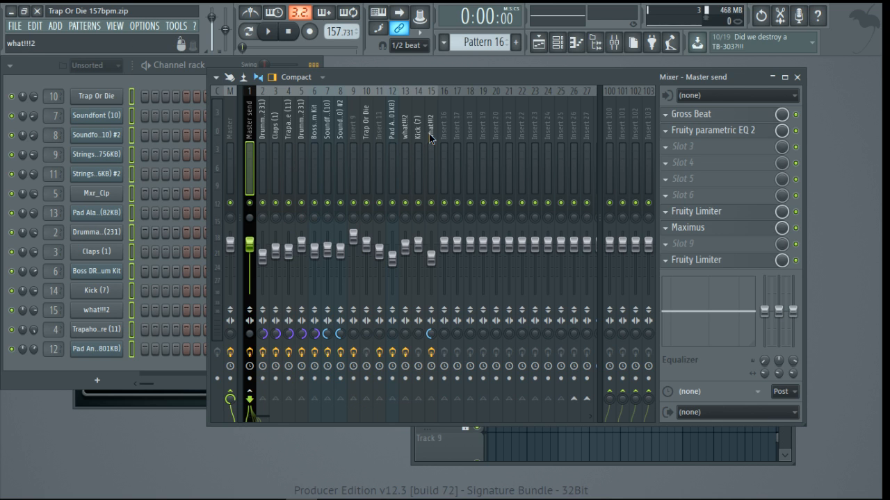
Select the Kick (7) track and move the mixer lower, uncovering the playlist's title bar and the upper channel rack rows
mouse_move(431, 136)
left_mouse_down()
mouse_move(274, 136)
mouse_move(430, 134)
mouse_move(418, 138)
left_mouse_up()
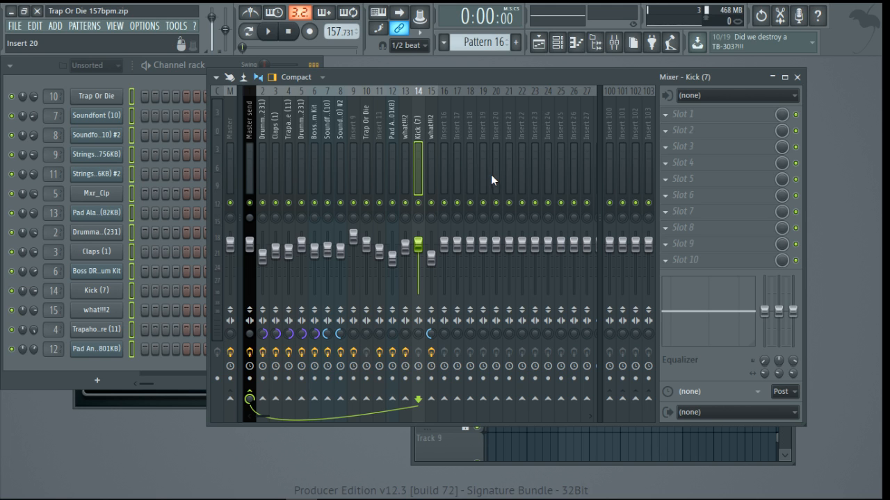
left_click_drag(426, 75, 503, 62)
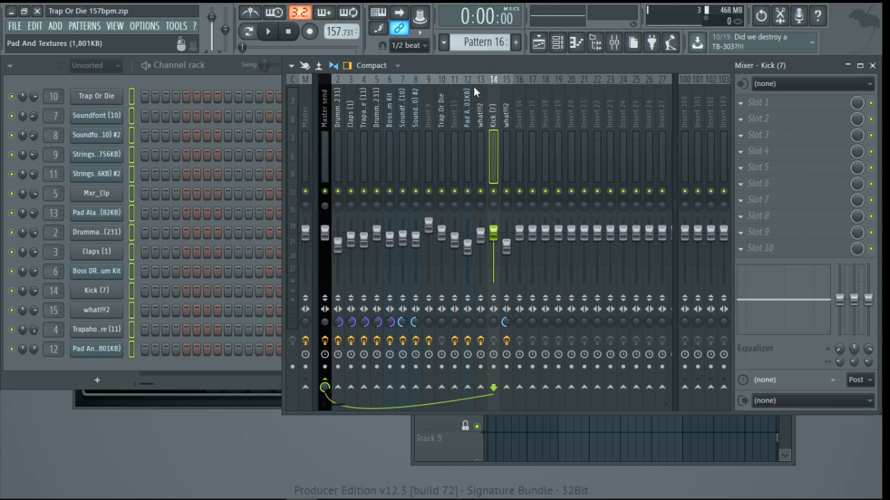
left_click_drag(539, 65, 426, 132)
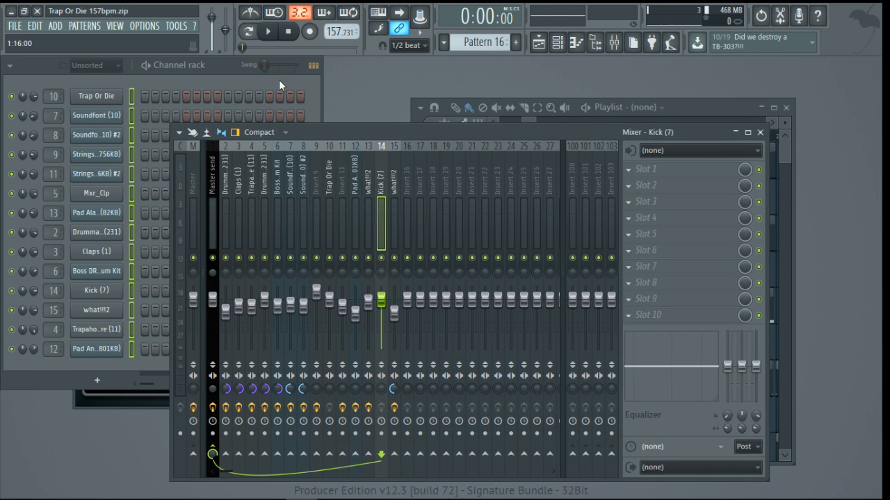